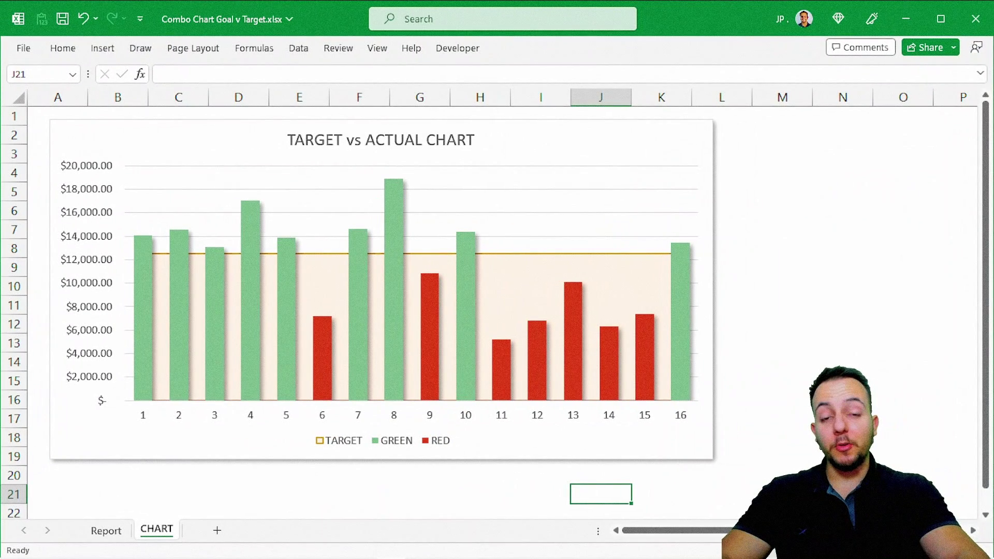
# Recalculate the workbook repeatedly to examine how the TARGET vs ACTUAL chart responds to new sales values
pyautogui.press('F9')
pyautogui.press('F9')
pyautogui.press('F9')
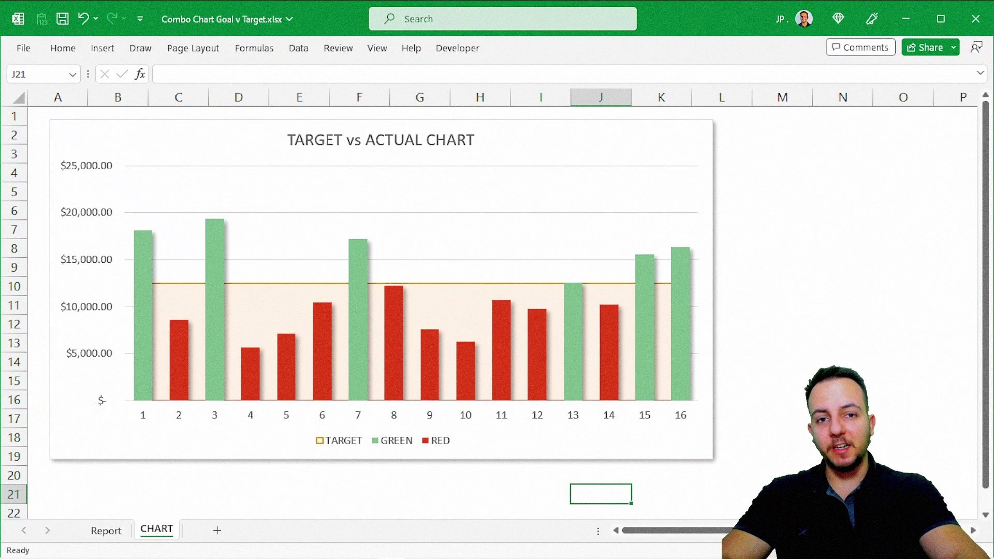
pyautogui.press('F9')
pyautogui.press('F9')
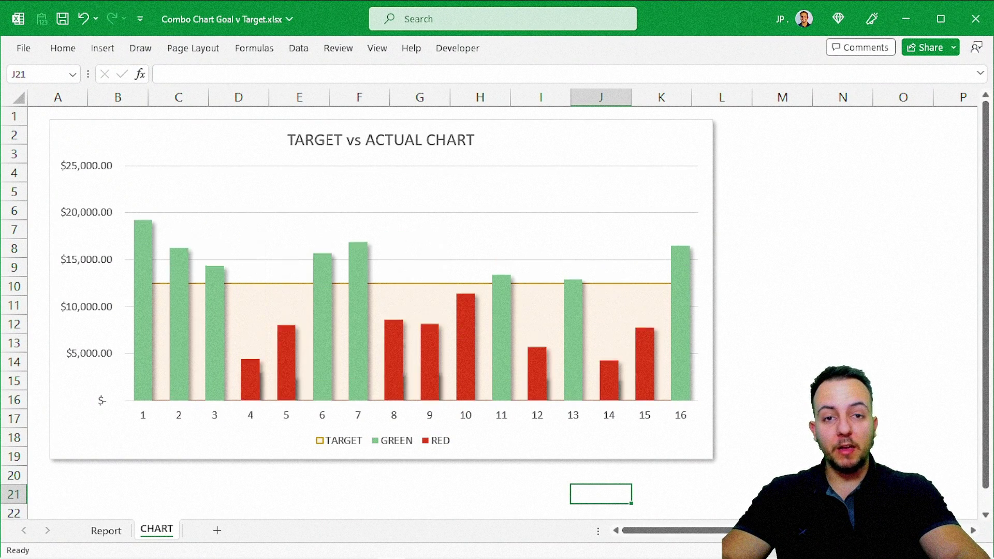
pyautogui.press('F9')
pyautogui.press('F9')
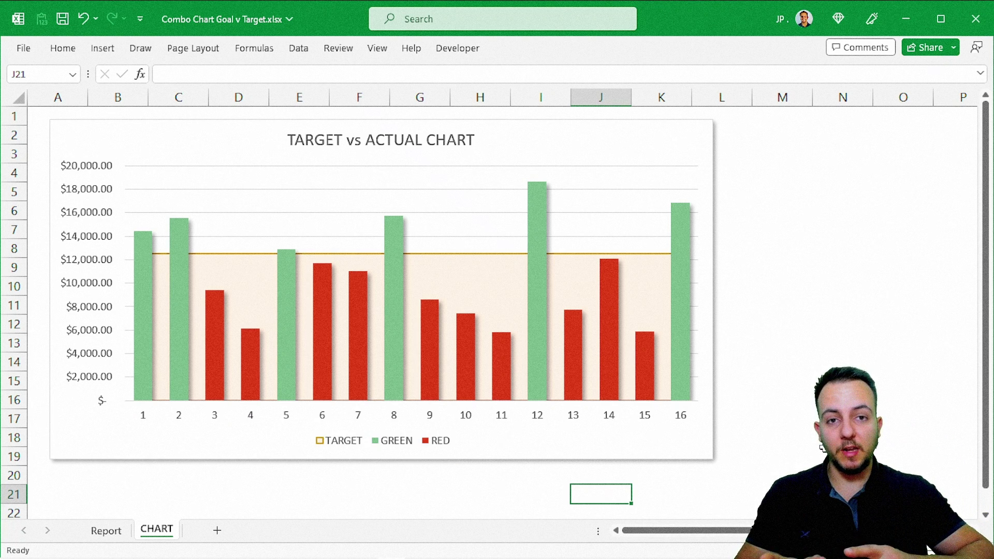
# Examine the TOTAL and TARGET columns on the Report sheet, and return to the CHART sheet to recalculate the chart
pyautogui.click(106, 530)
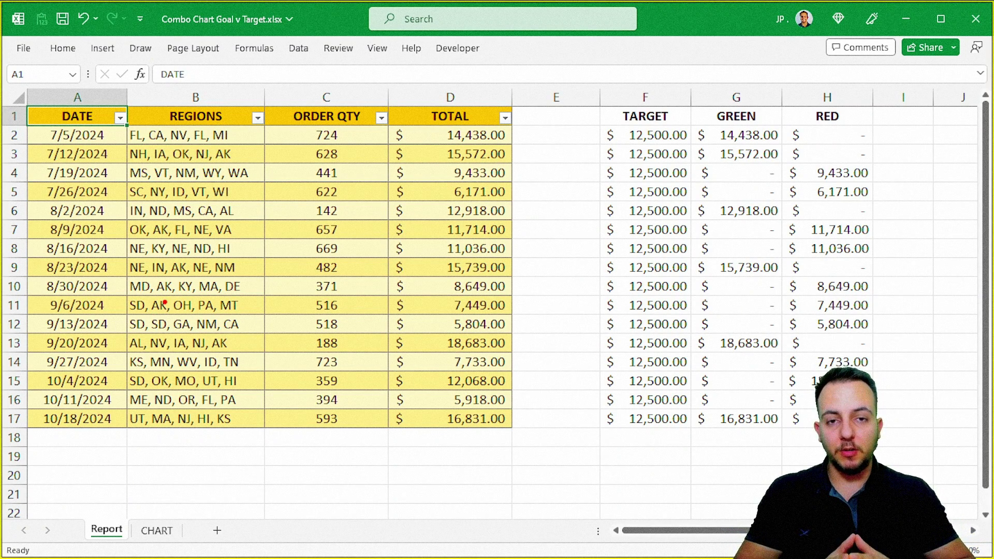
pyautogui.moveTo(385, 80)
pyautogui.mouseDown()
pyautogui.moveTo(409, 89)
pyautogui.moveTo(511, 441)
pyautogui.mouseUp()
pyautogui.moveTo(487, 452); pyautogui.dragTo(534, 478)
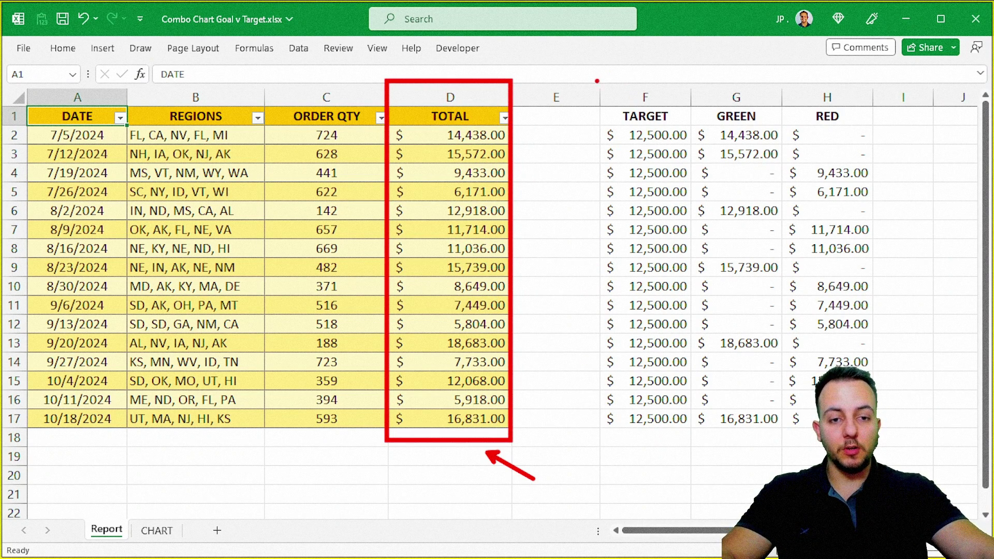
pyautogui.moveTo(595, 81)
pyautogui.mouseDown()
pyautogui.moveTo(689, 382)
pyautogui.moveTo(693, 437)
pyautogui.mouseUp()
pyautogui.press('Escape')
pyautogui.hotkey('ctrl', 'pagedown')
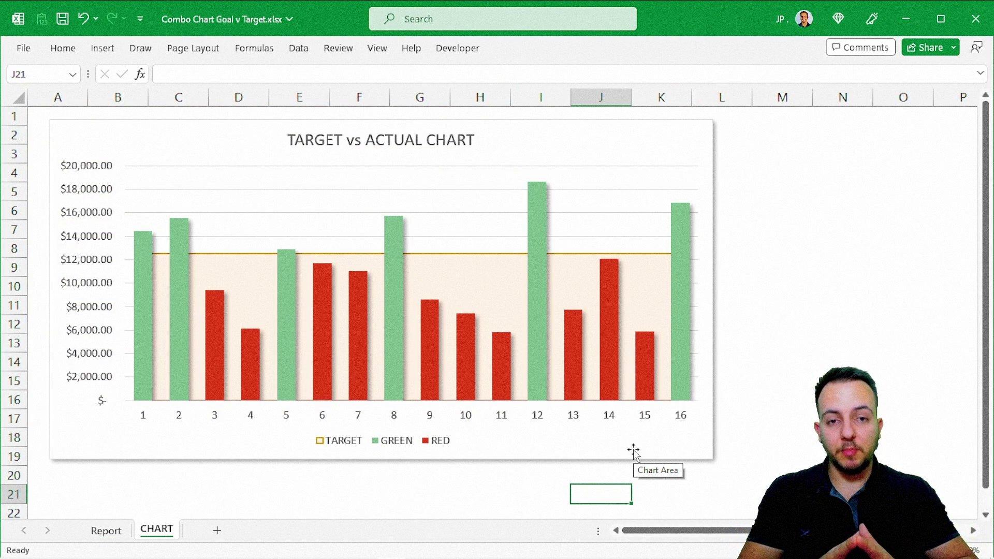
pyautogui.press('F9')
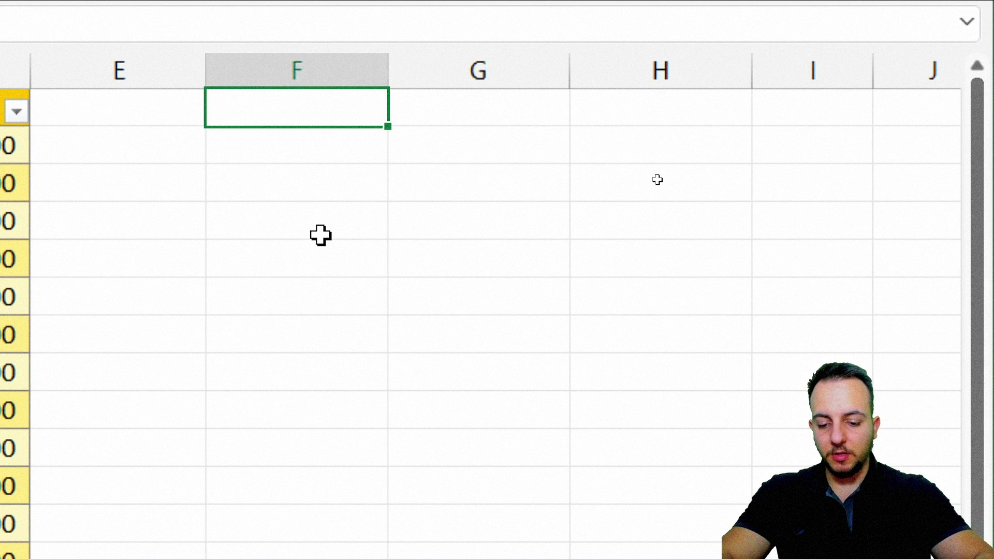
# Enter the header TARGET in cell F1 of the Report sheet
pyautogui.write('TARGET')
pyautogui.press('Return')
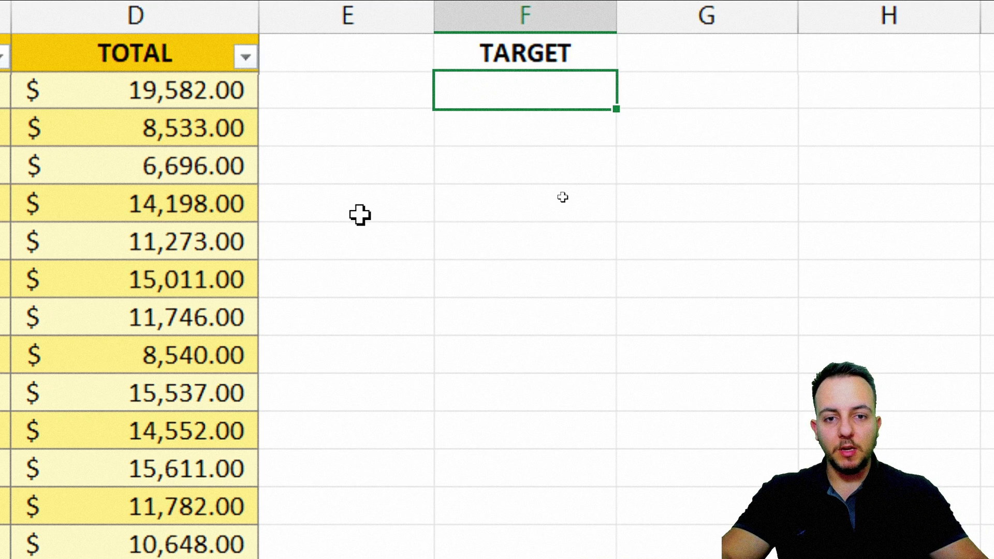
pyautogui.press('Down')
pyautogui.press('Down')
pyautogui.press('Down')
pyautogui.press('Down')
pyautogui.press('Up')
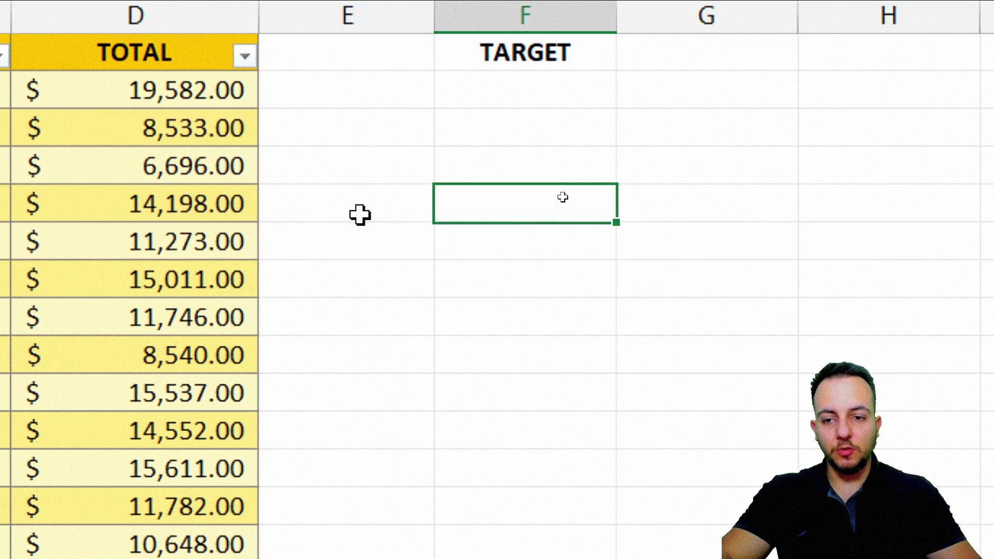
pyautogui.press('Up')
pyautogui.press('Up')
pyautogui.press('Up')
pyautogui.hotkey('shift', 'space')
pyautogui.press('Down')
pyautogui.press('Down')
pyautogui.hotkey('shift', 'space')
pyautogui.press('Down')
pyautogui.hotkey('shift', 'space')
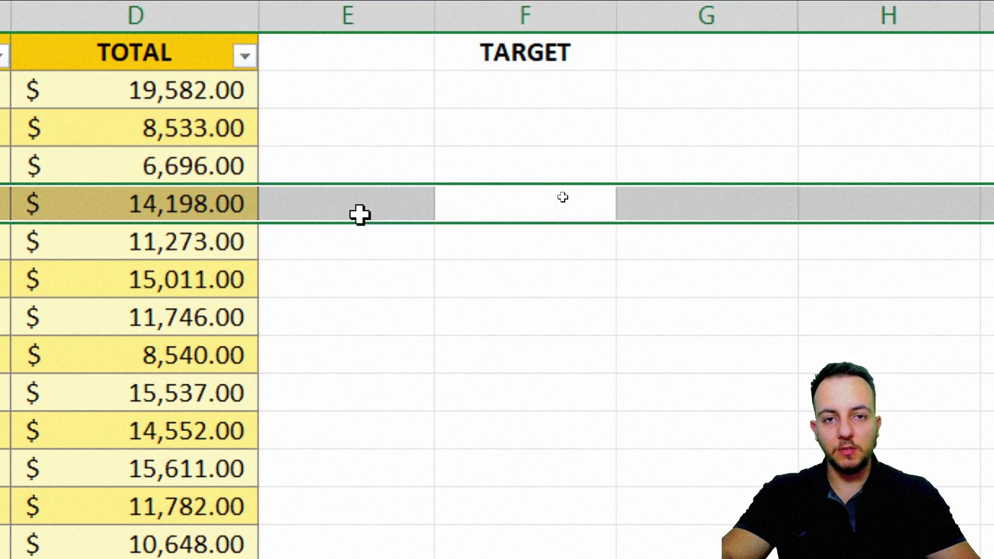
pyautogui.press('Up')
pyautogui.press('Up')
pyautogui.press('Up')
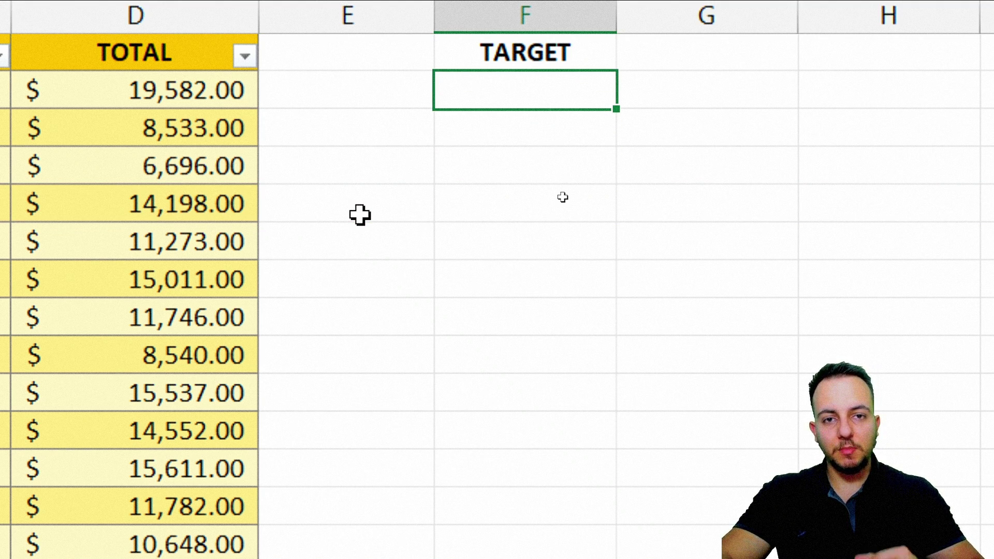
pyautogui.hotkey('shift', 'space')
pyautogui.press('Down')
pyautogui.press('Down')
pyautogui.hotkey('shift', 'space')
pyautogui.press('Down')
pyautogui.hotkey('shift', 'space')
pyautogui.press('Down')
pyautogui.press('Up')
pyautogui.press('Up')
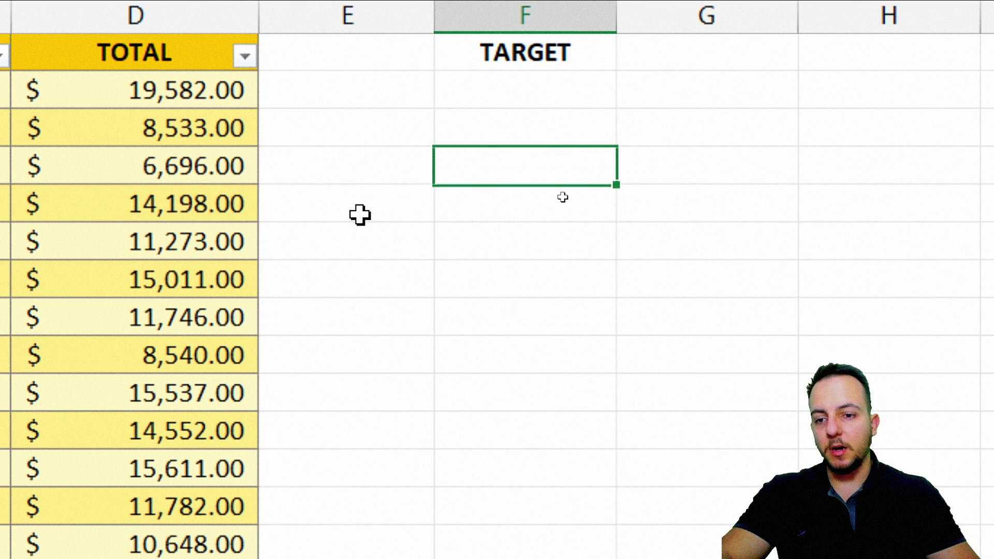
pyautogui.press('Up')
pyautogui.press('Up')
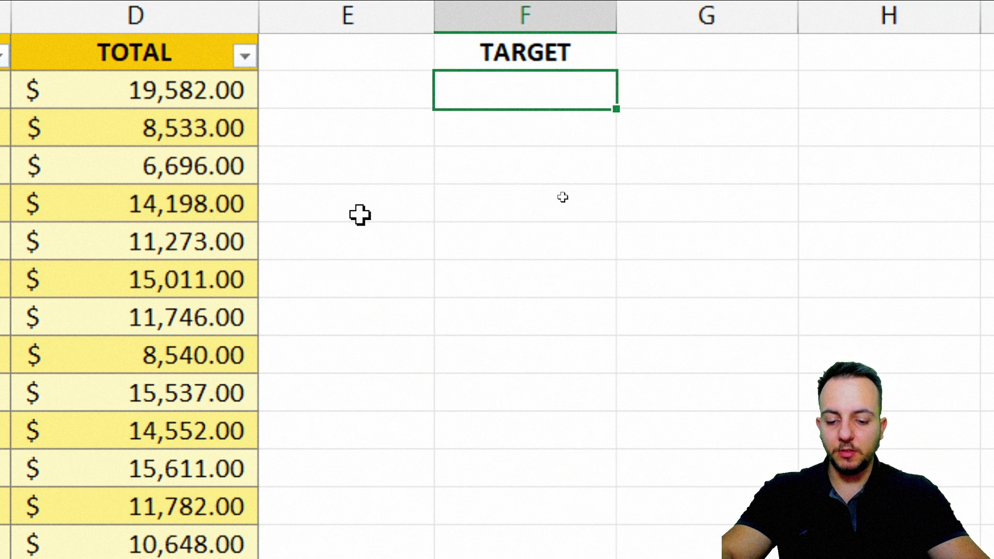
# Enter 12500 in cell F2 and fill the value down the TARGET column to row 17
pyautogui.write('12500')
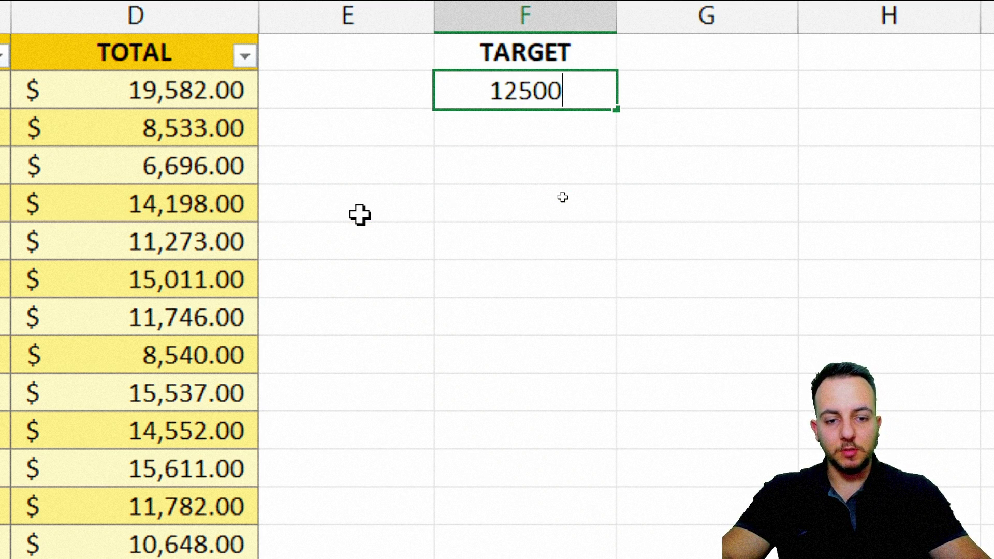
pyautogui.press('Return')
pyautogui.click(581, 81)
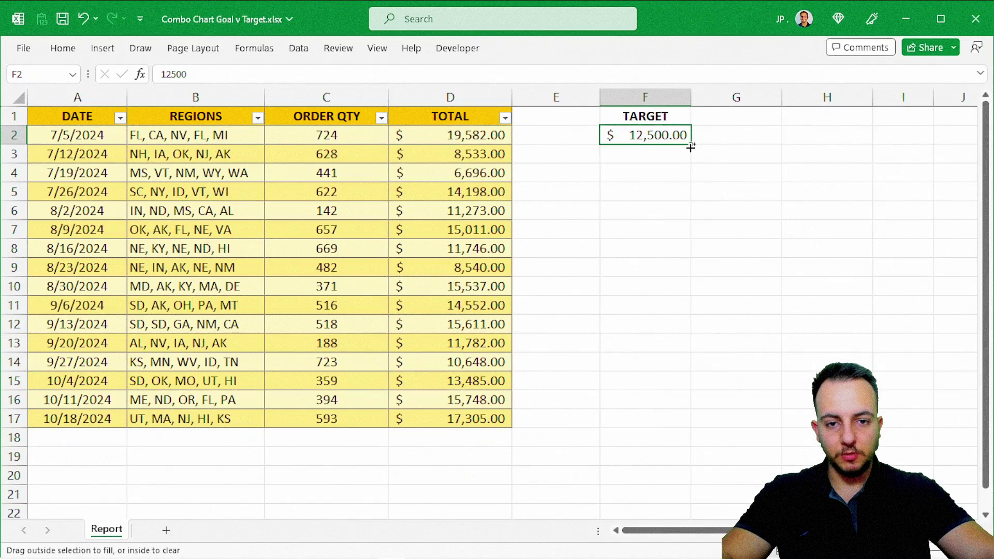
pyautogui.moveTo(690, 147); pyautogui.dragTo(692, 428)
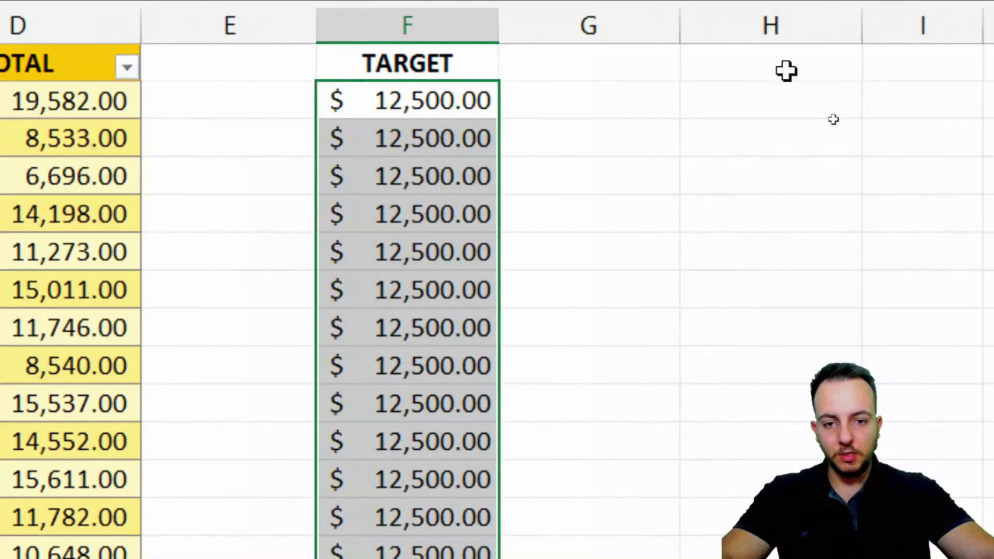
pyautogui.click(476, 75)
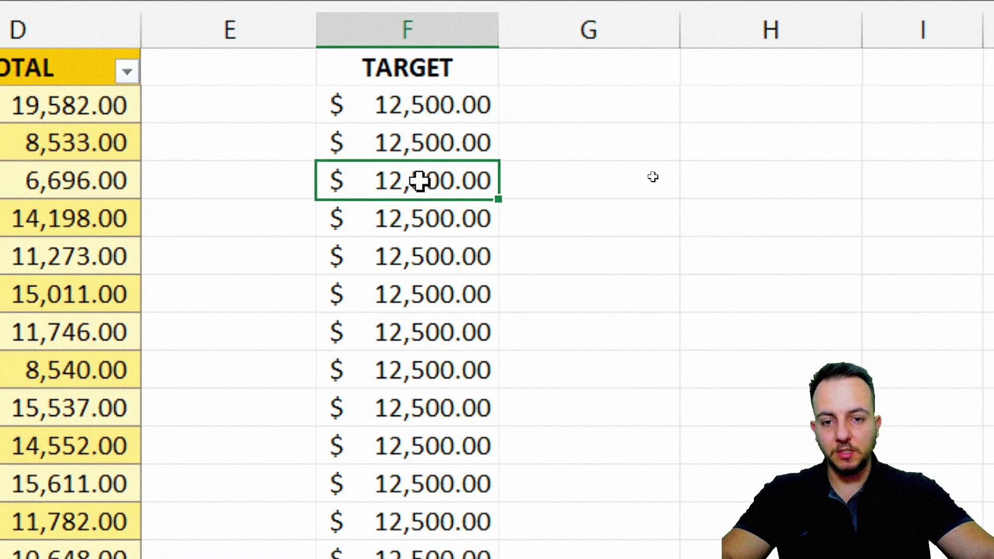
pyautogui.hotkey('shift', 'space')
# Add the headers GREEN in cell G1 and RED in cell H1
pyautogui.click(643, 78)
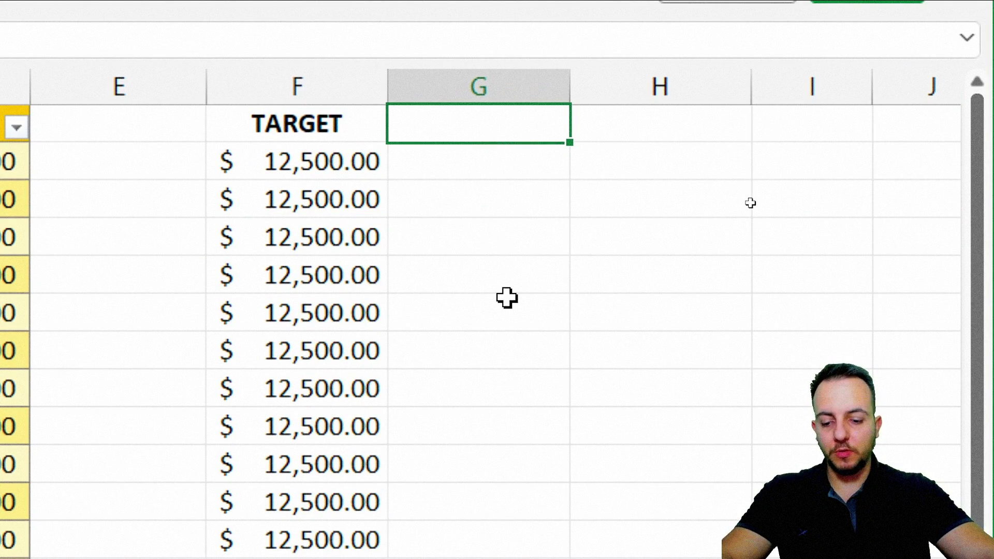
pyautogui.write('GREEN')
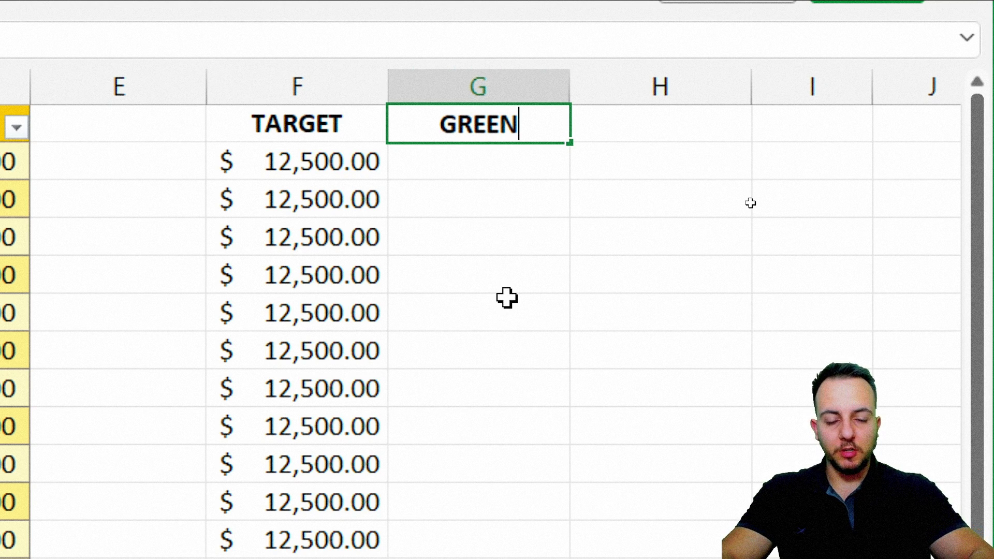
pyautogui.press('Tab')
pyautogui.write('RED')
pyautogui.press('Return')
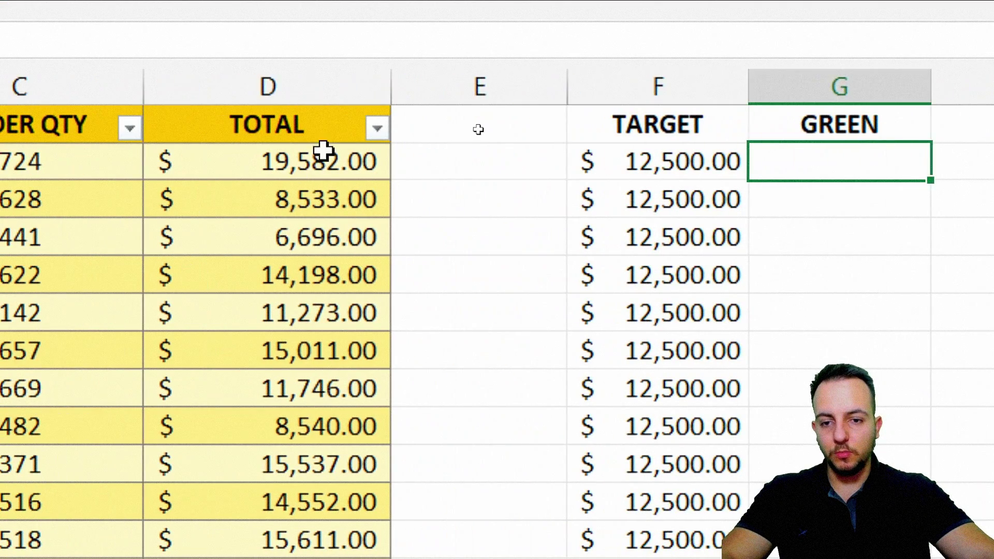
pyautogui.click(312, 207)
pyautogui.hotkey('shift', 'space')
pyautogui.press('Down')
pyautogui.hotkey('shift', 'space')
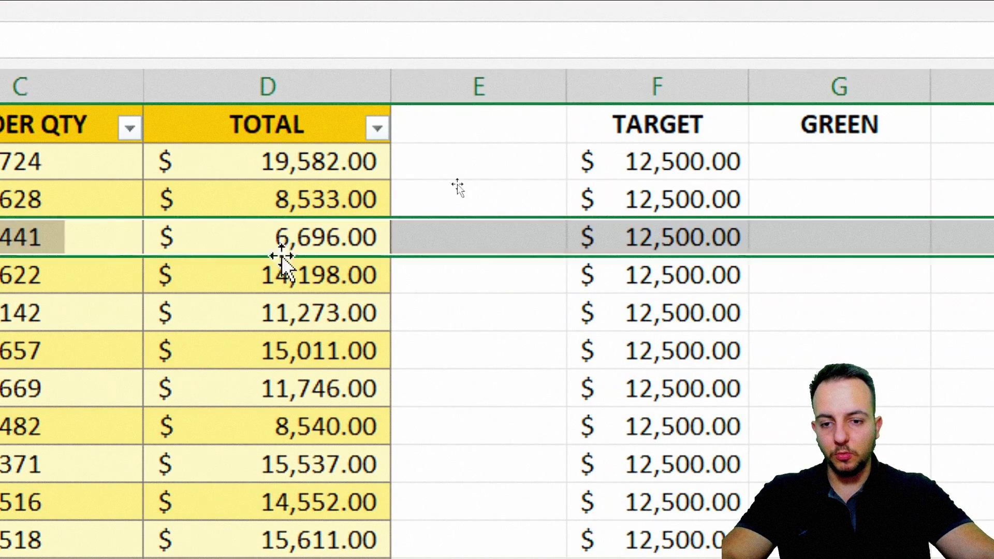
pyautogui.press('Down')
pyautogui.hotkey('shift', 'space')
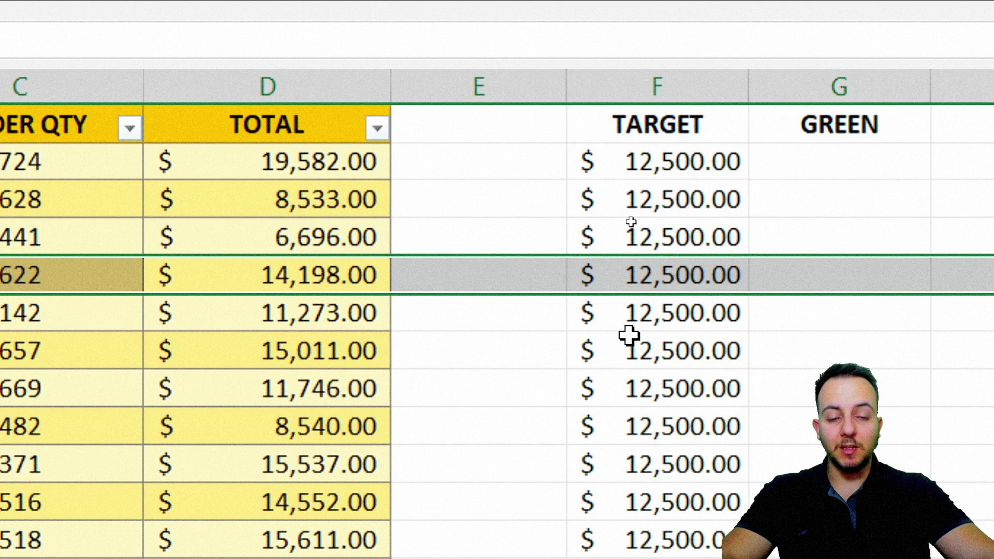
pyautogui.click(352, 172)
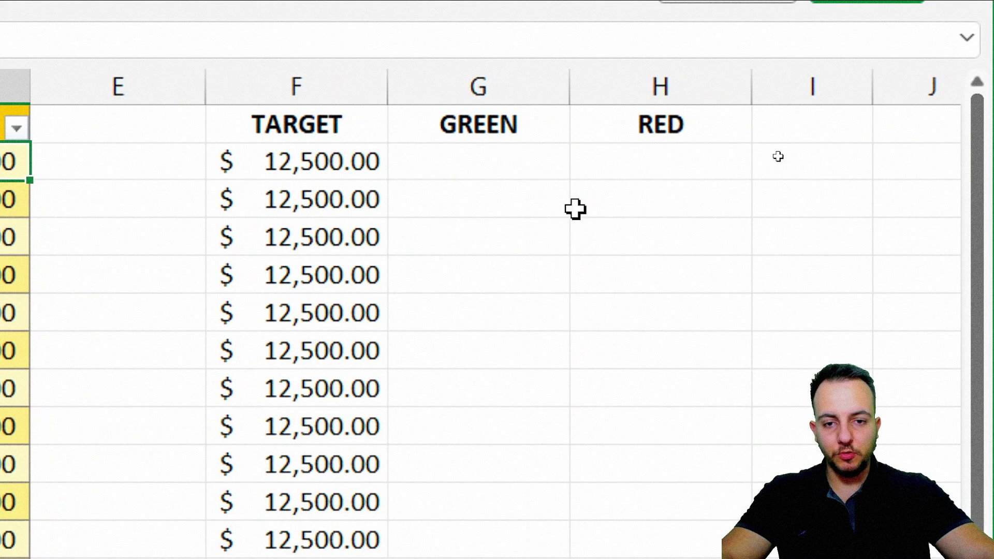
# Enter the formula =IF(D2>F2,D2,) in cell G2 and fill it down the GREEN column for all the data rows
pyautogui.click(870, 162)
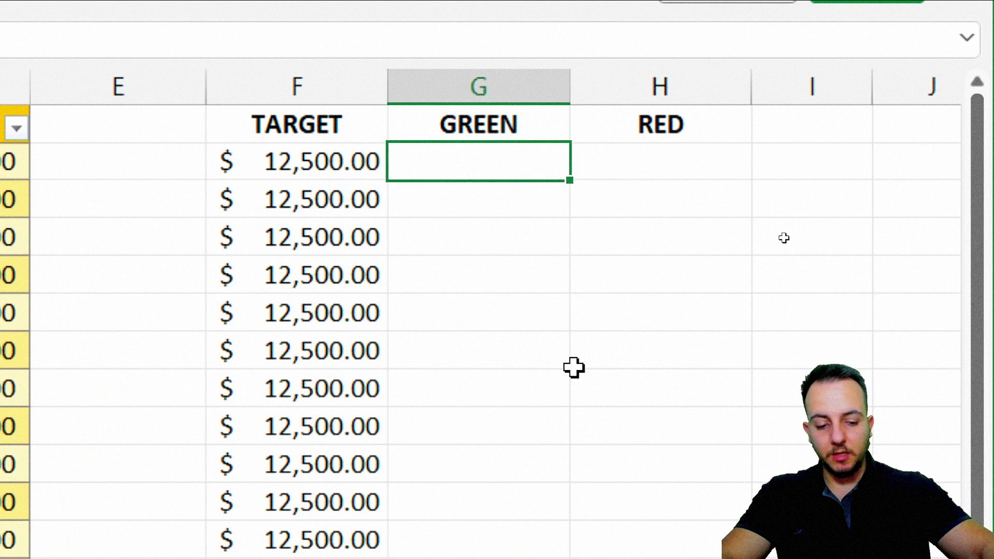
pyautogui.write('=IF')
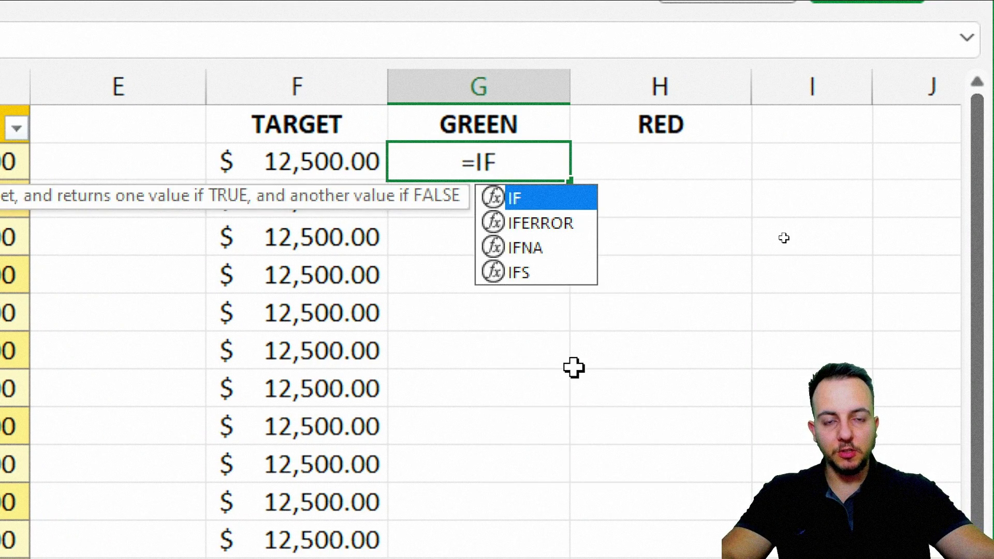
pyautogui.doubleClick(540, 201)
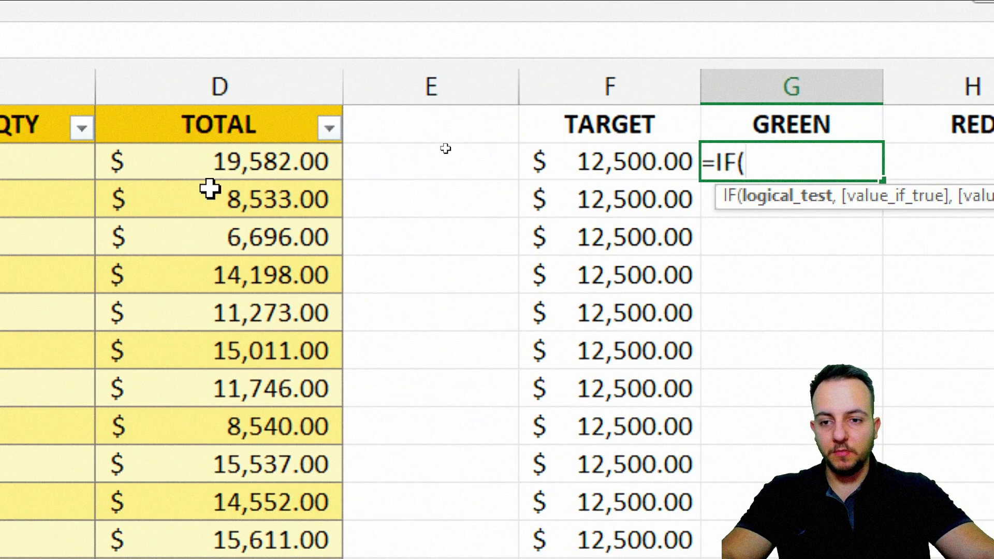
pyautogui.click(240, 169)
pyautogui.write('>')
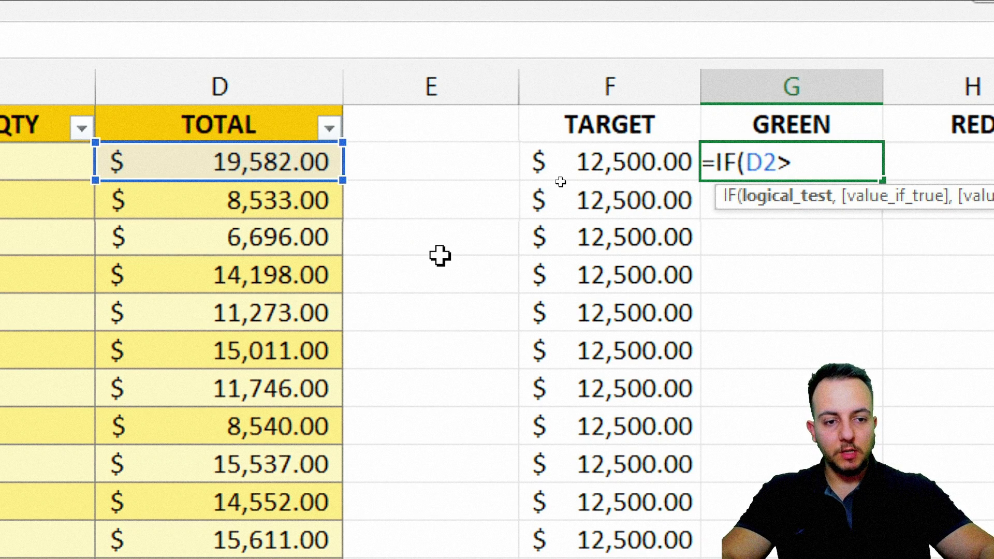
pyautogui.click(584, 171)
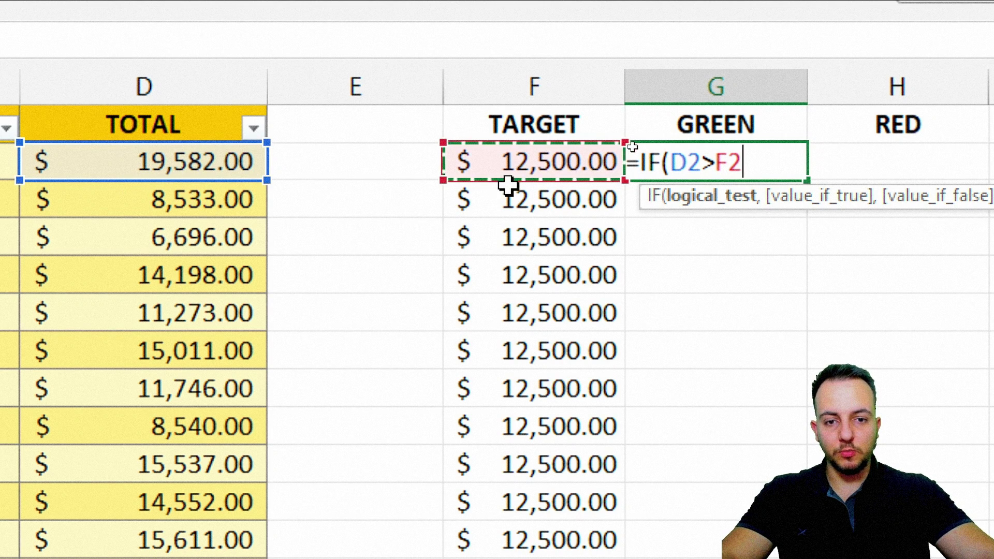
pyautogui.write(',')
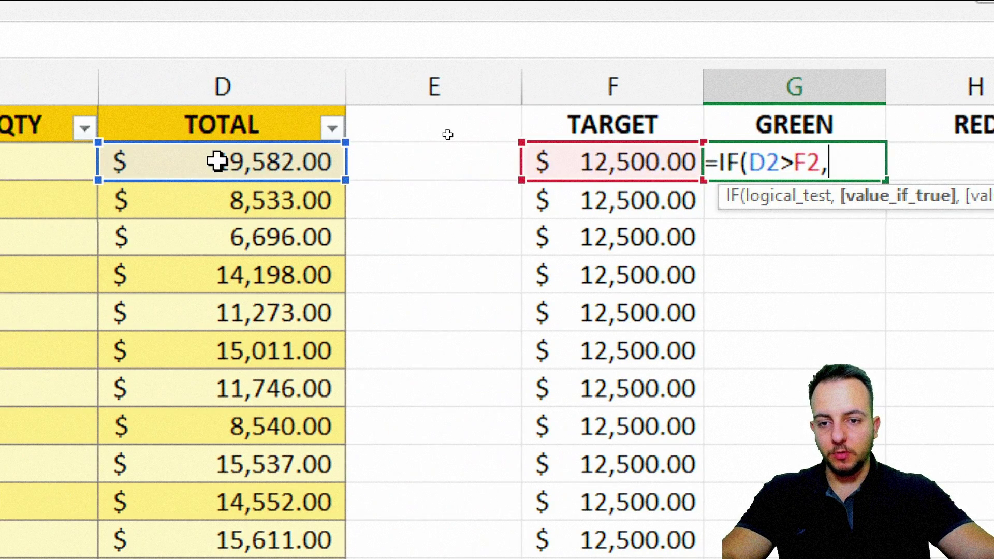
pyautogui.click(218, 171)
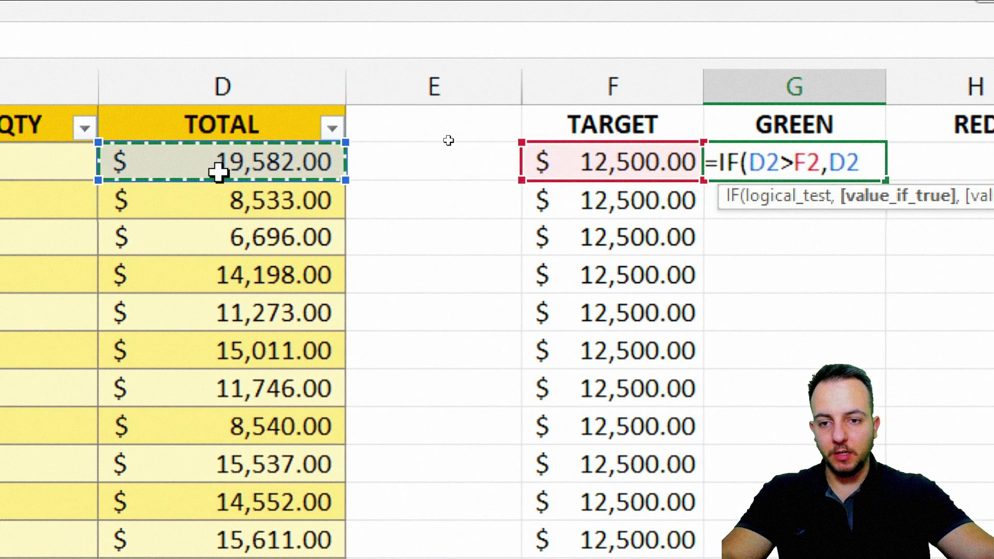
pyautogui.write(',')
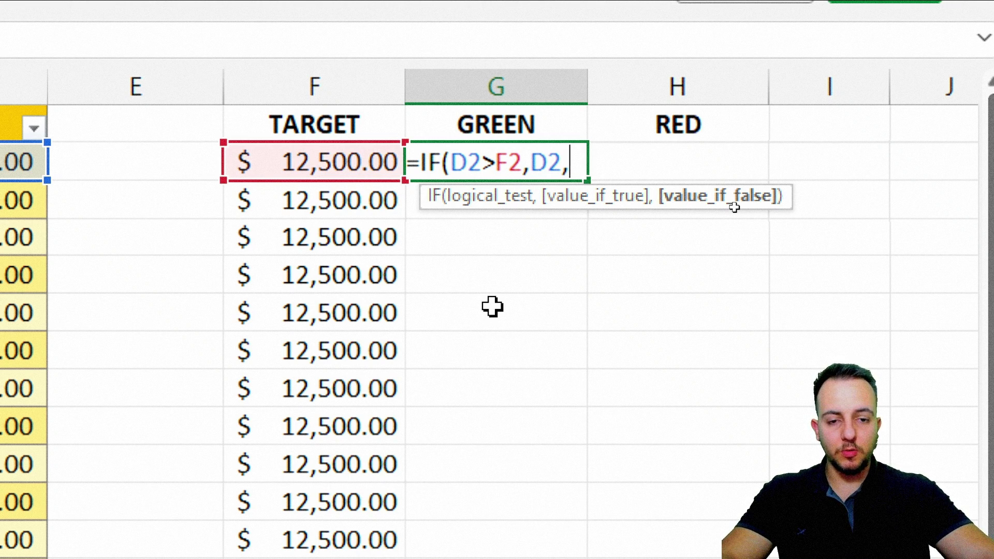
pyautogui.write(')')
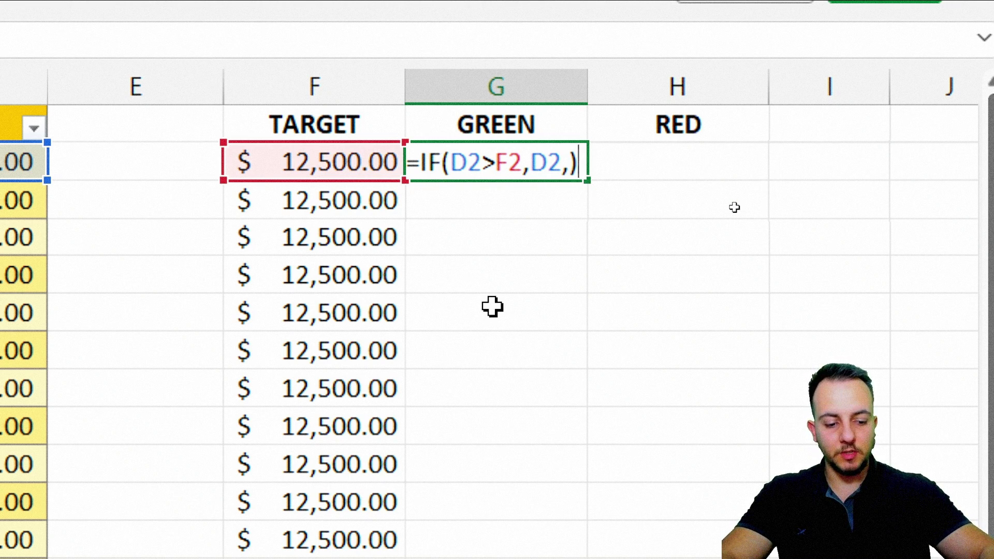
pyautogui.press('Return')
pyautogui.click(554, 166)
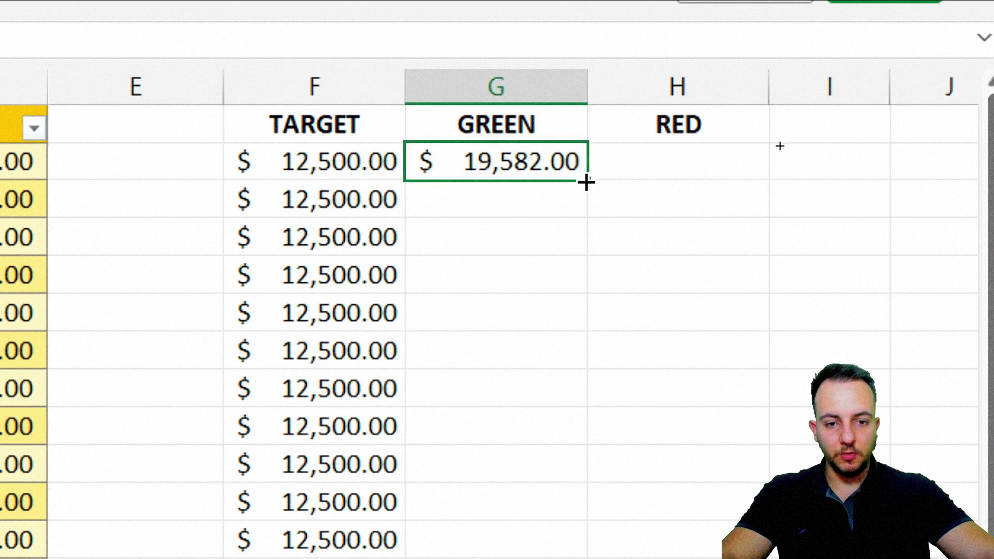
pyautogui.moveTo(586, 182); pyautogui.dragTo(528, 558)
# Enter the formula =IF(D2<F2,D2,) in cell H2 under the RED header
pyautogui.click(752, 276)
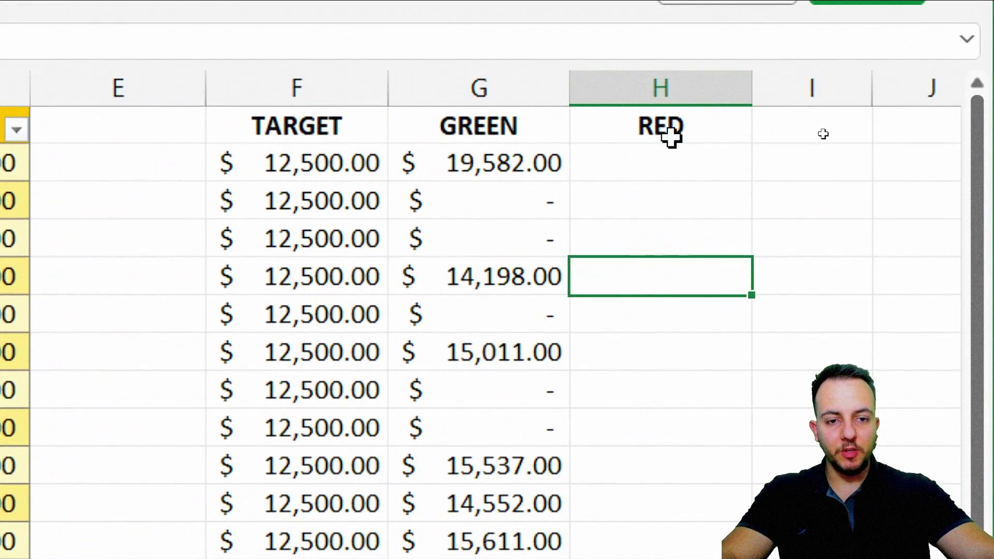
pyautogui.click(662, 150)
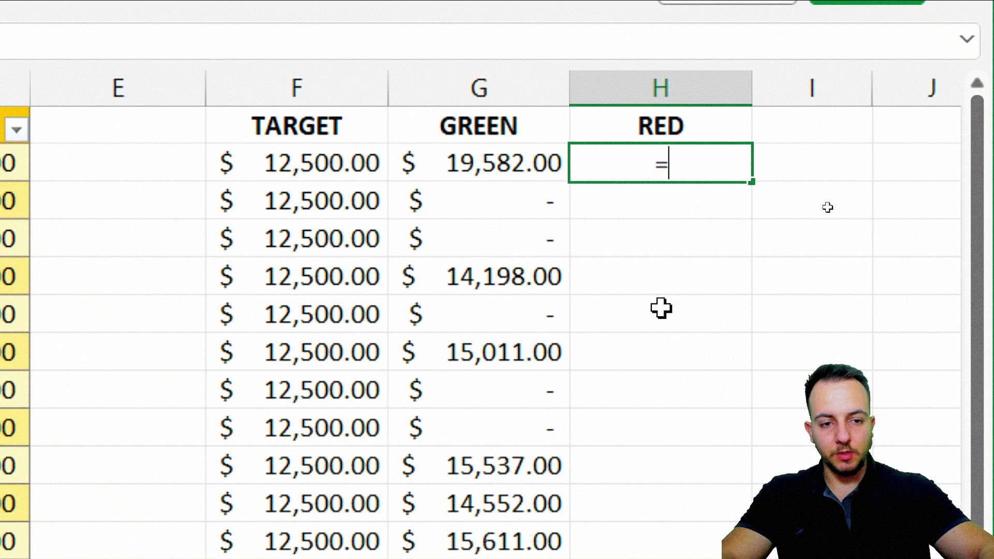
pyautogui.write('=IF(')
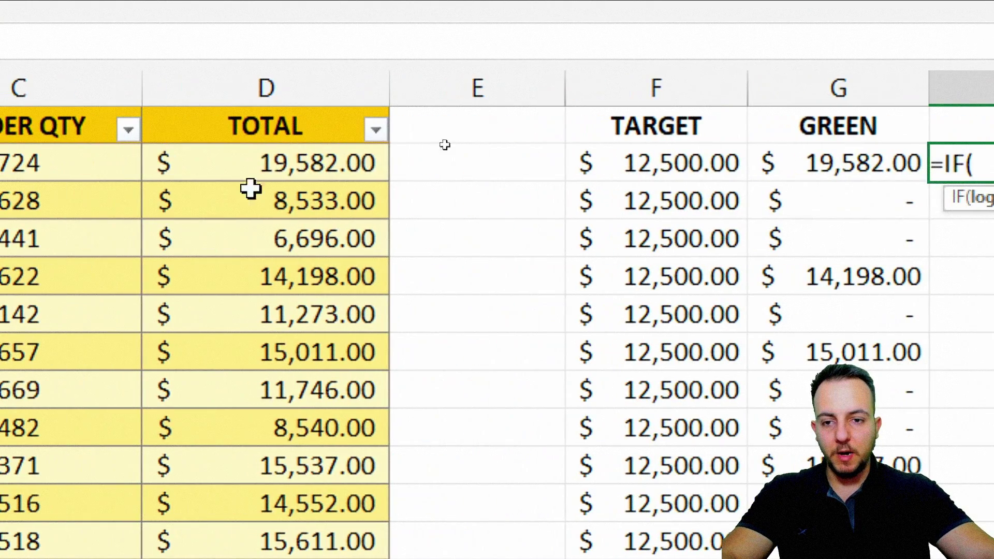
pyautogui.click(62, 165)
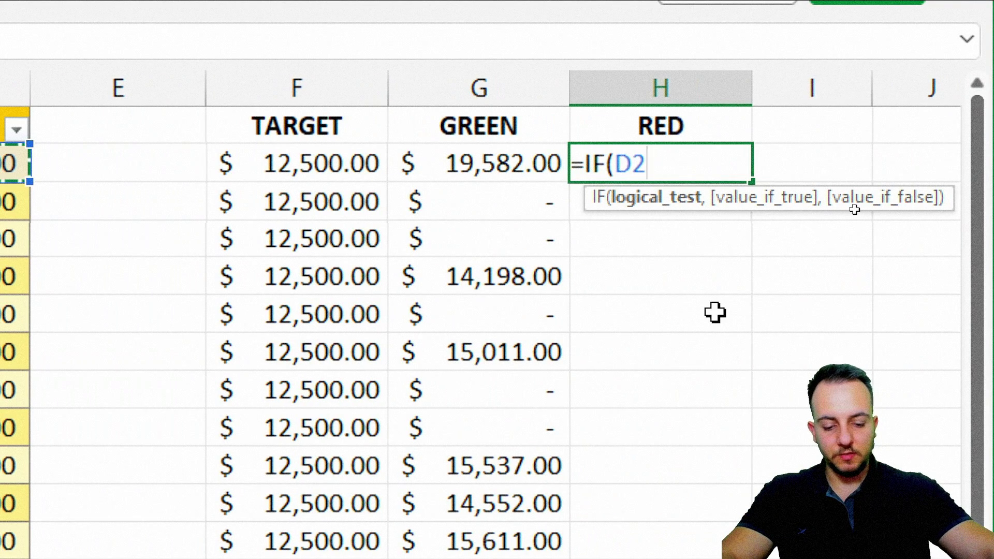
pyautogui.write('<')
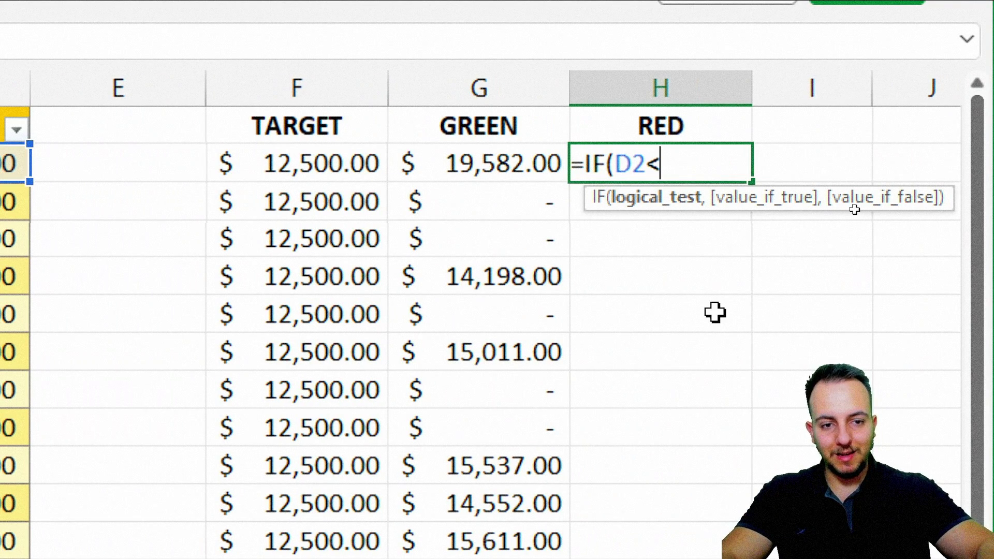
pyautogui.click(298, 168)
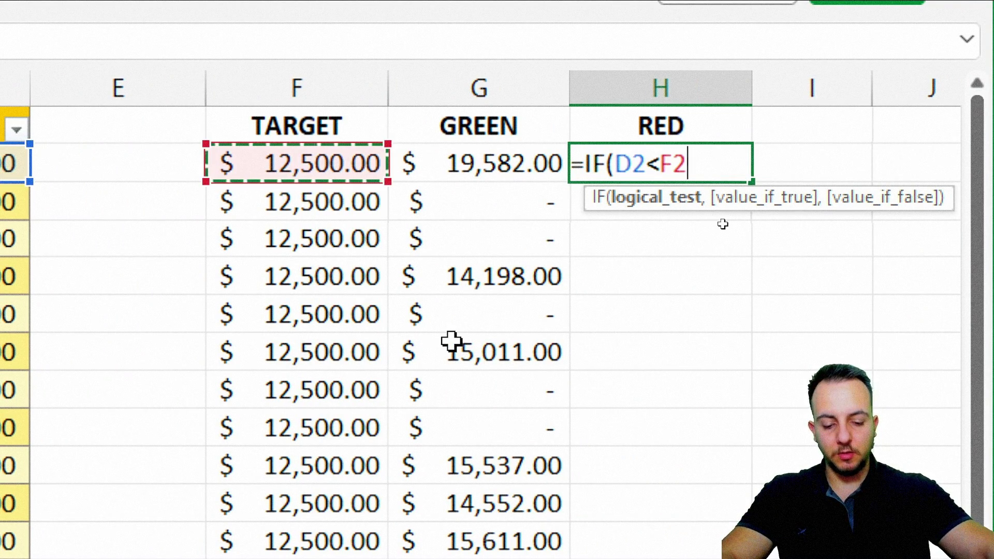
pyautogui.write(',')
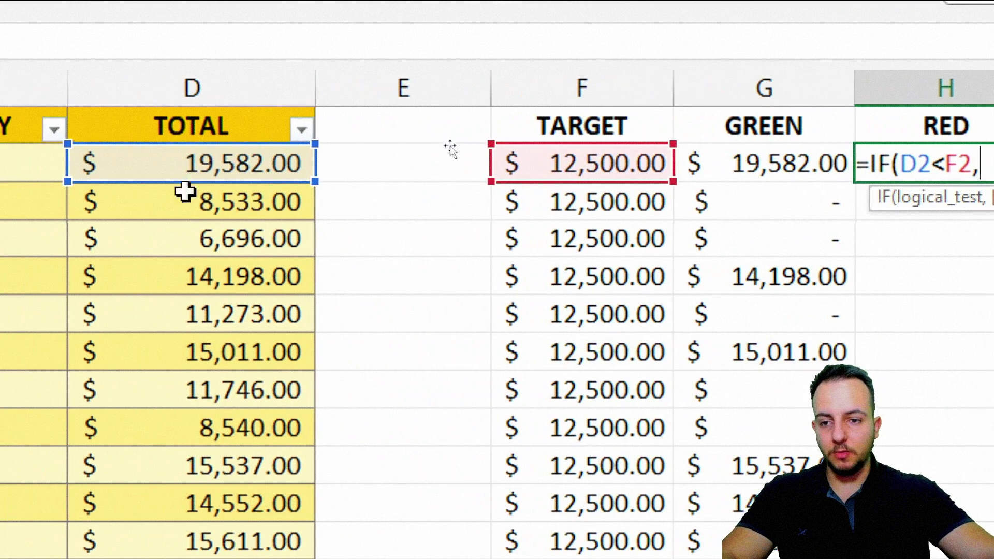
pyautogui.click(217, 164)
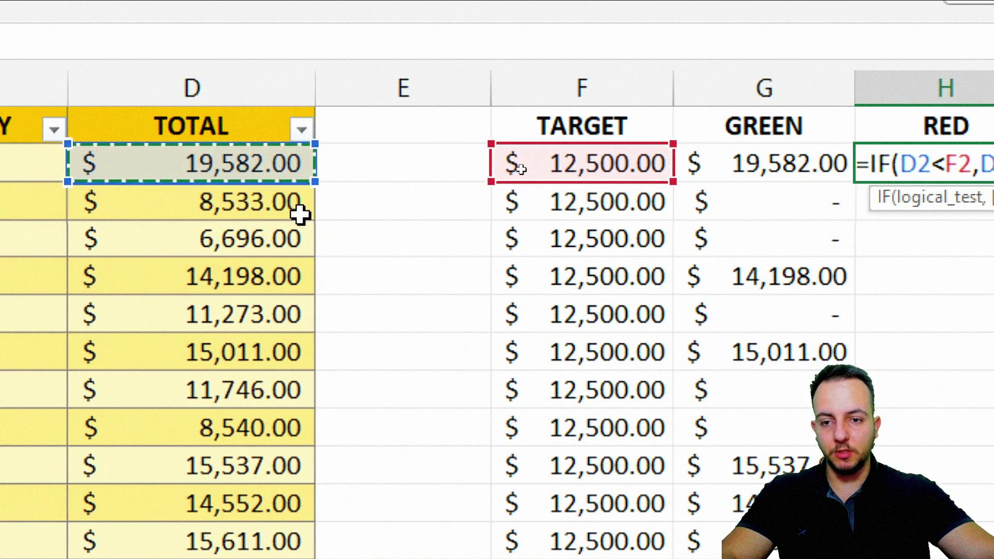
pyautogui.write(',')
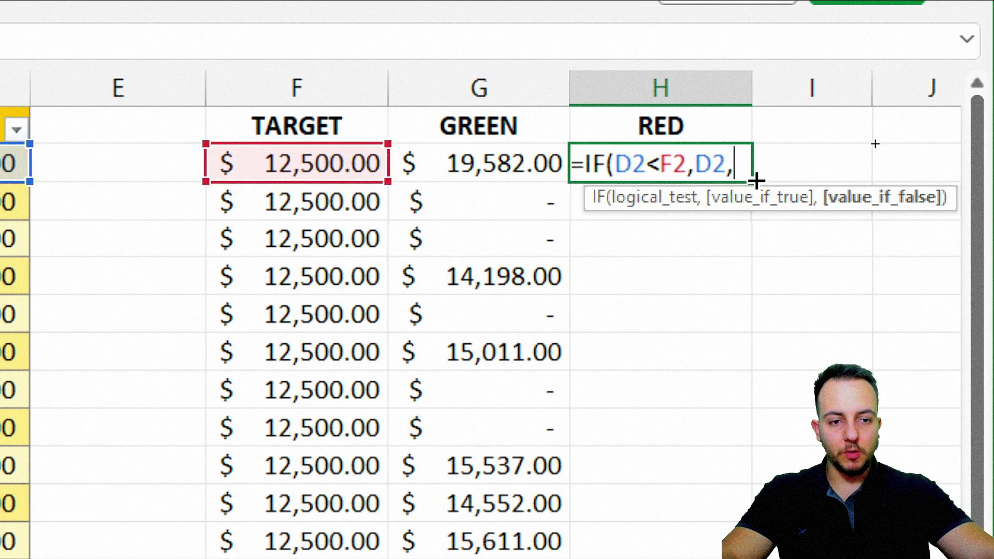
pyautogui.write(')')
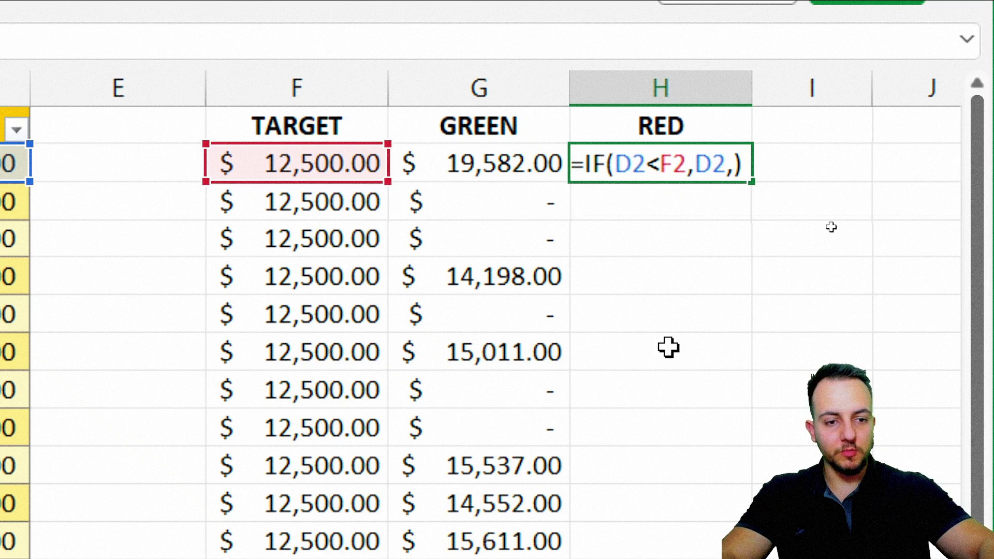
pyautogui.press('Return')
# Fill the H2 formula down the RED column for all the data rows
pyautogui.click(722, 176)
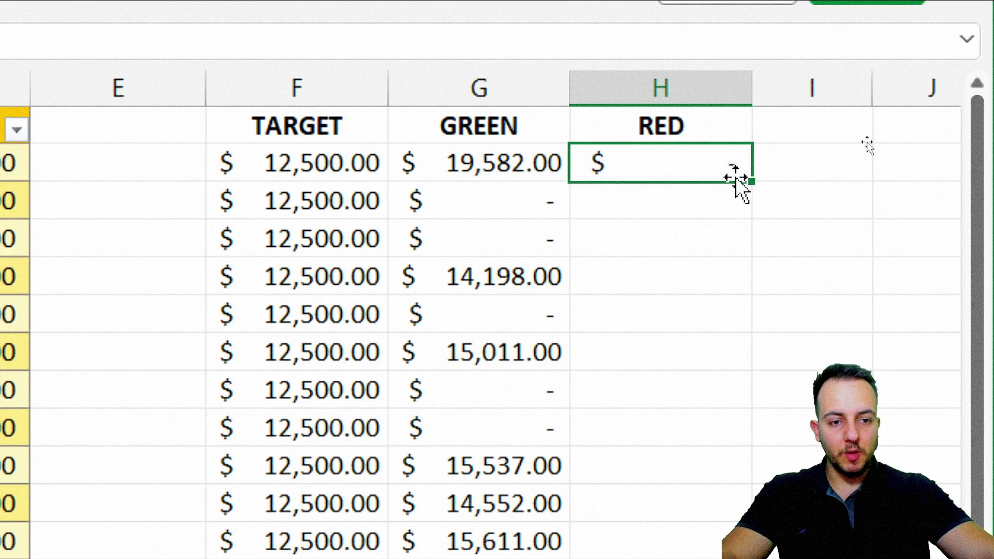
pyautogui.moveTo(750, 182); pyautogui.dragTo(751, 558)
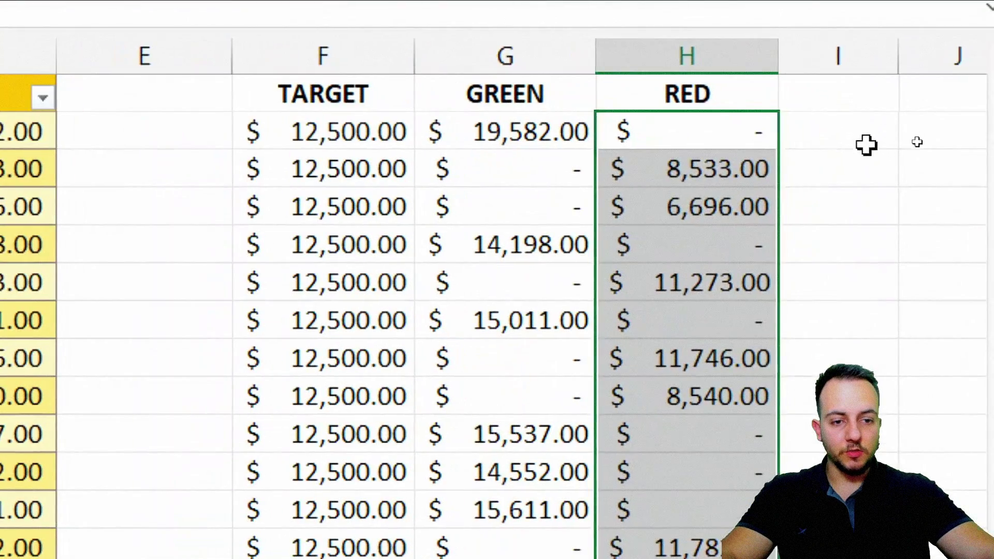
pyautogui.click(916, 138)
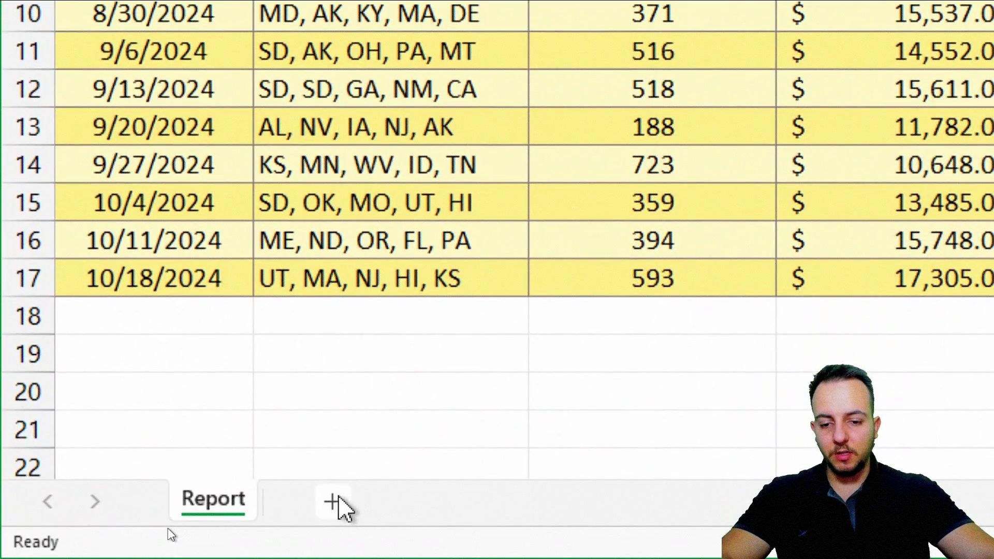
# Add a new worksheet and rename it CHART
pyautogui.click(332, 501)
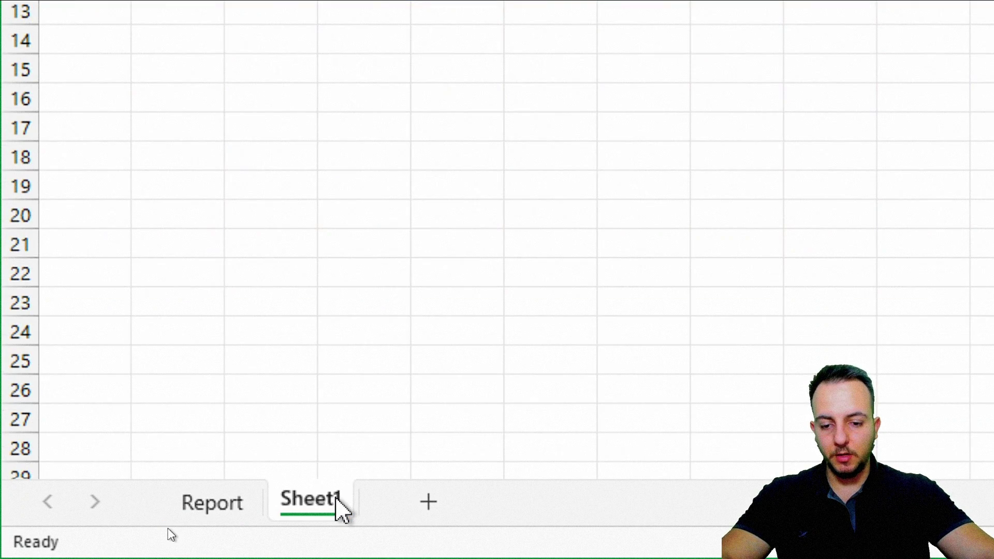
pyautogui.rightClick(338, 500)
pyautogui.click(459, 135)
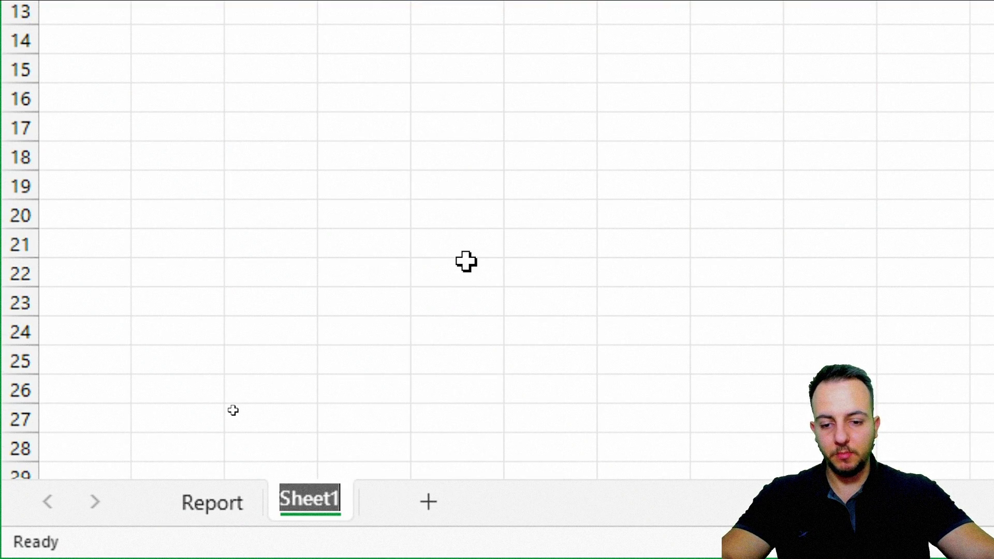
pyautogui.write('CHART')
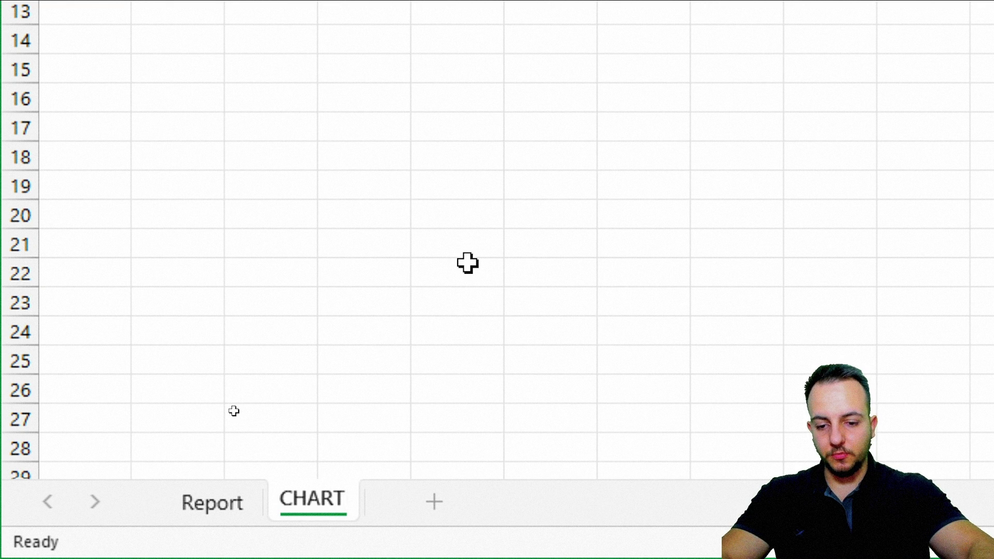
pyautogui.press('Return')
pyautogui.scroll(1, 114, 149)
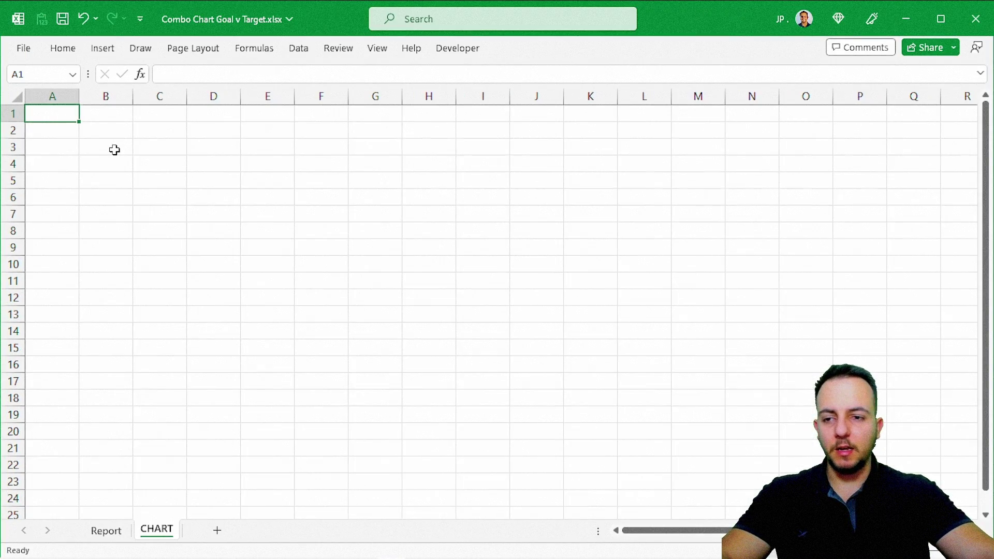
pyautogui.scroll(1, 128, 154)
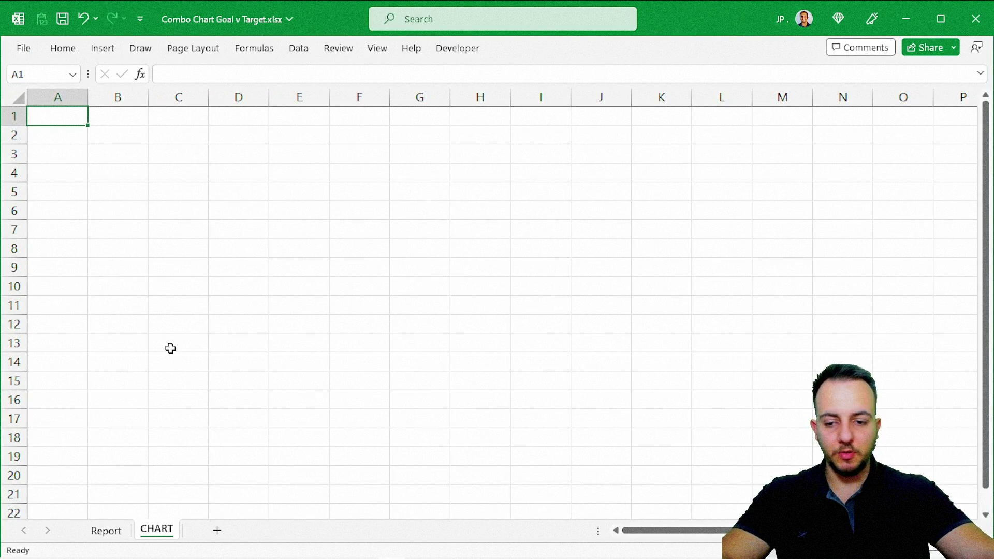
# Insert a 2-D clustered column chart from the TARGET, GREEN and RED columns, headers included, on the Report sheet
pyautogui.click(106, 531)
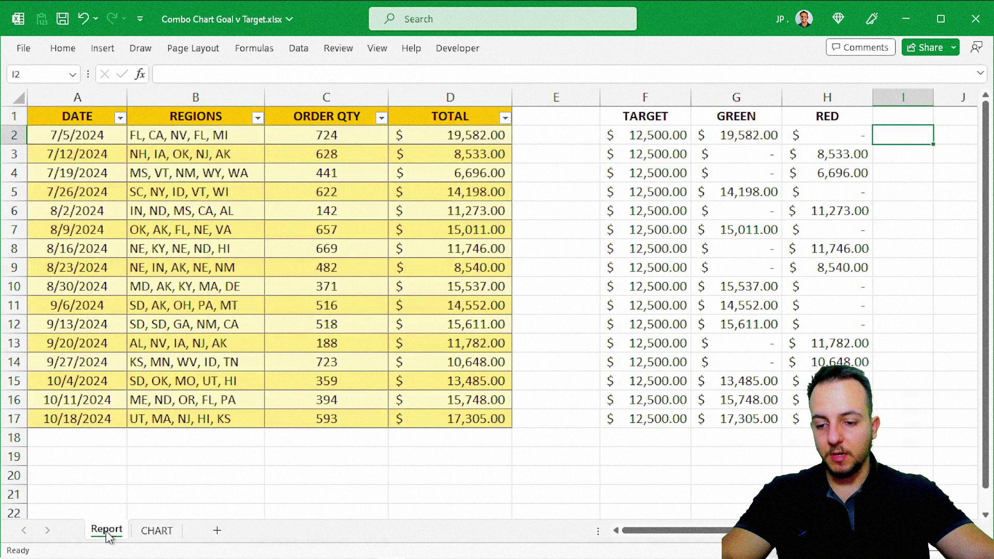
pyautogui.click(261, 493)
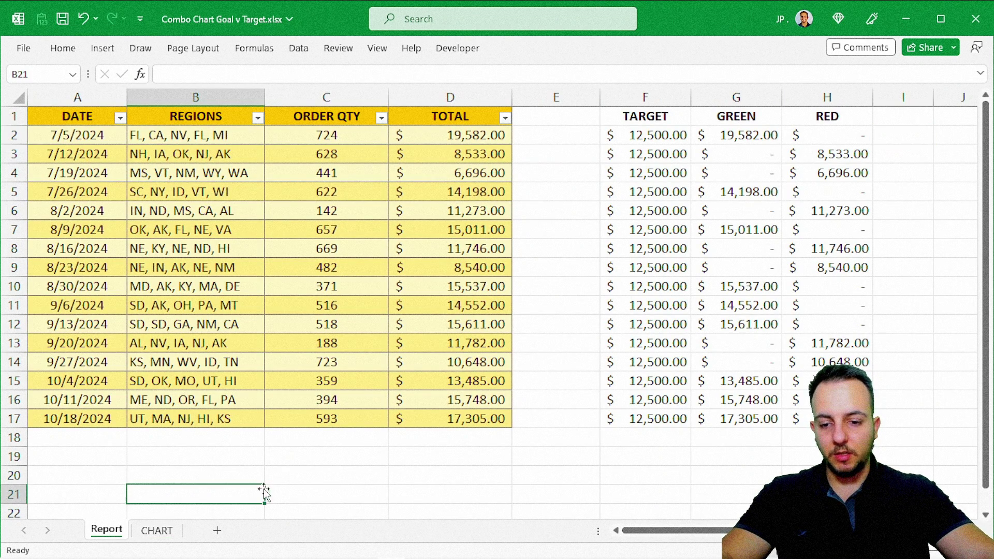
pyautogui.click(321, 473)
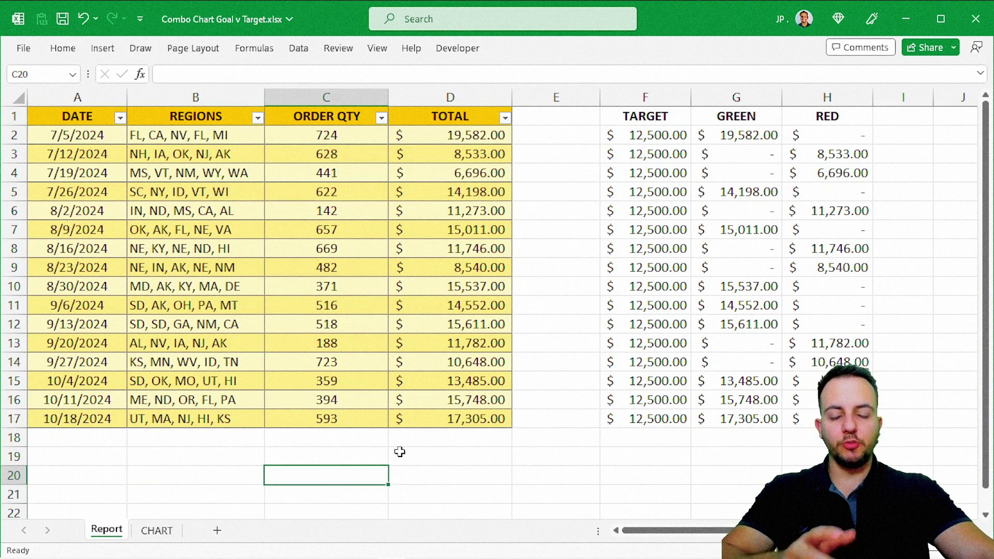
pyautogui.click(191, 344)
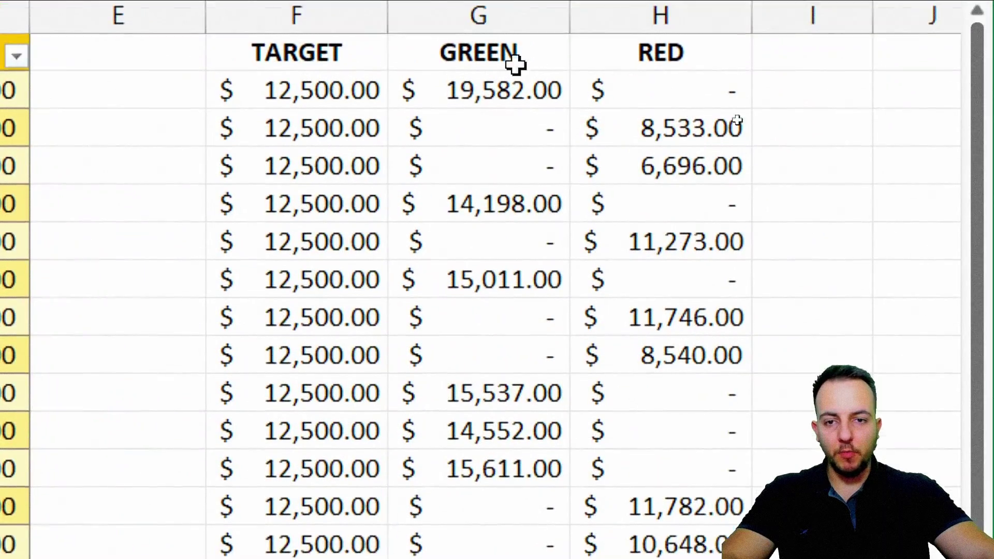
pyautogui.moveTo(658, 113); pyautogui.dragTo(797, 118)
pyautogui.moveTo(584, 114); pyautogui.dragTo(688, 488)
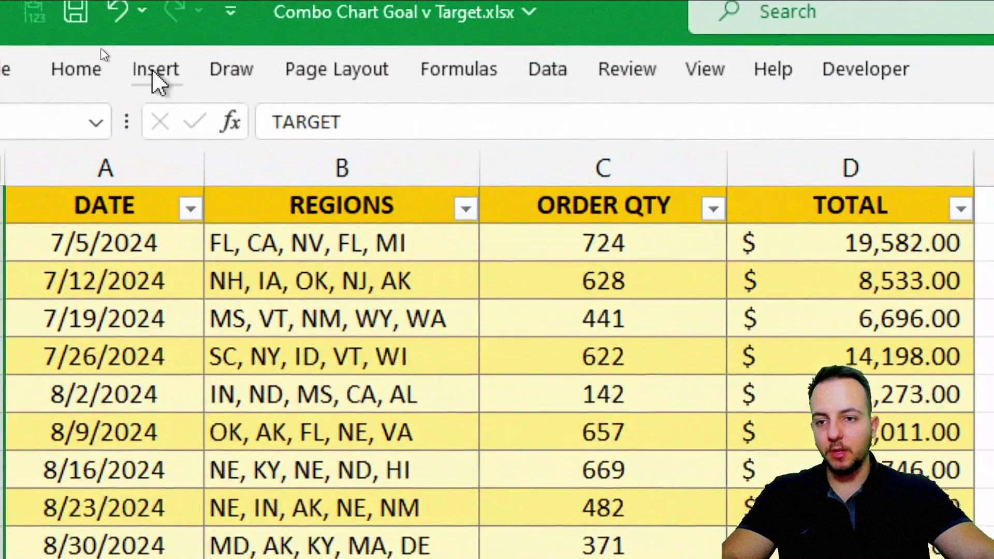
pyautogui.click(102, 48)
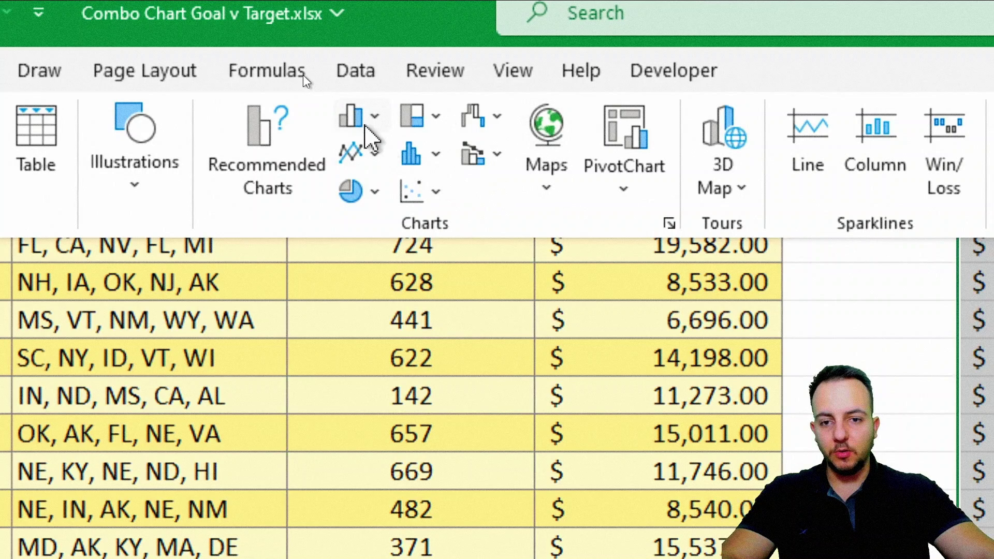
pyautogui.click(365, 125)
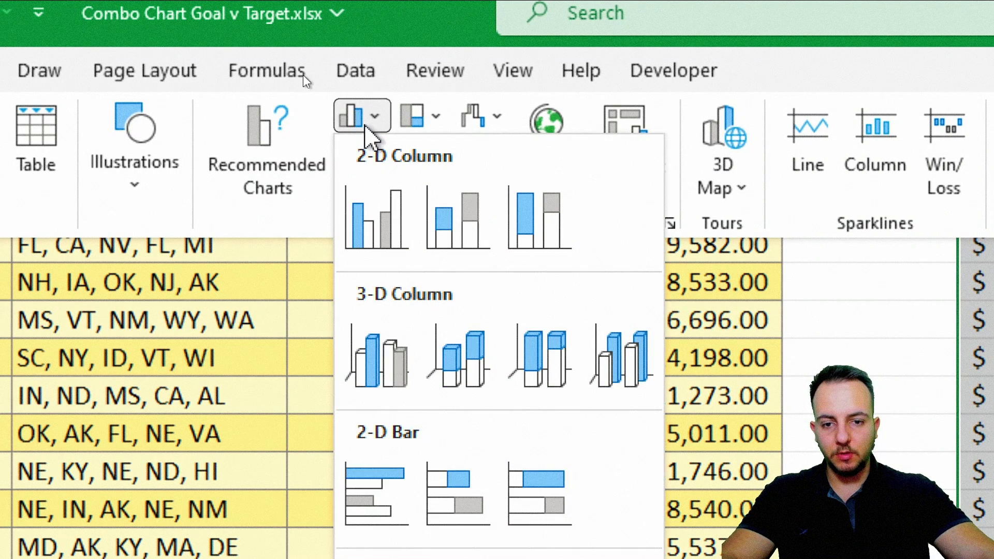
pyautogui.click(375, 227)
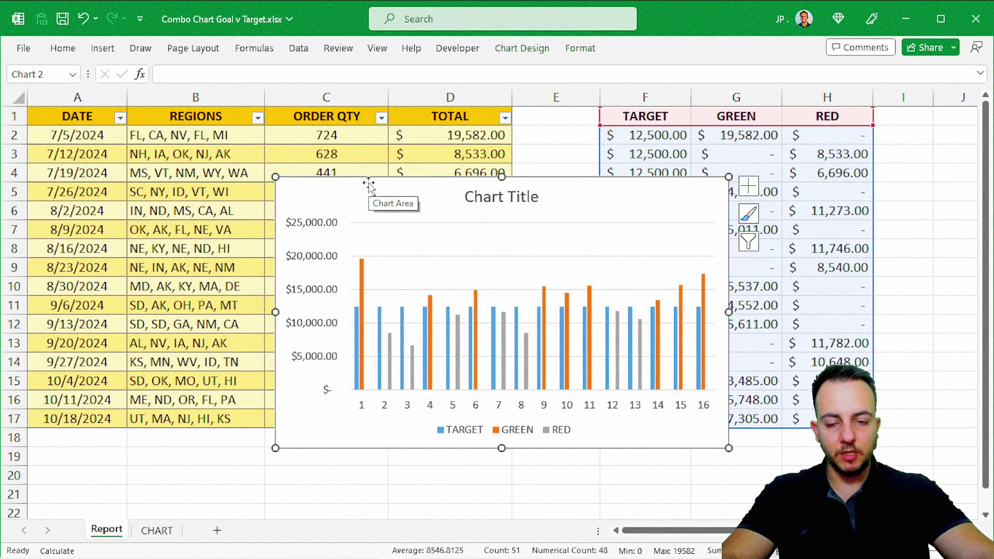
# Move the column chart from the Report sheet to the CHART sheet by cutting and pasting it
pyautogui.moveTo(369, 183); pyautogui.dragTo(147, 143)
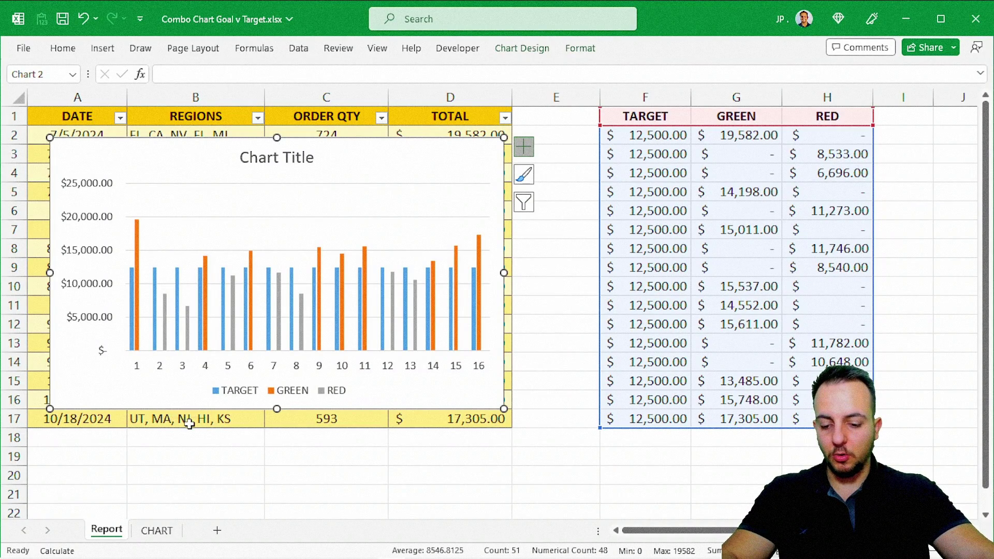
pyautogui.hotkey('ctrl', 'x')
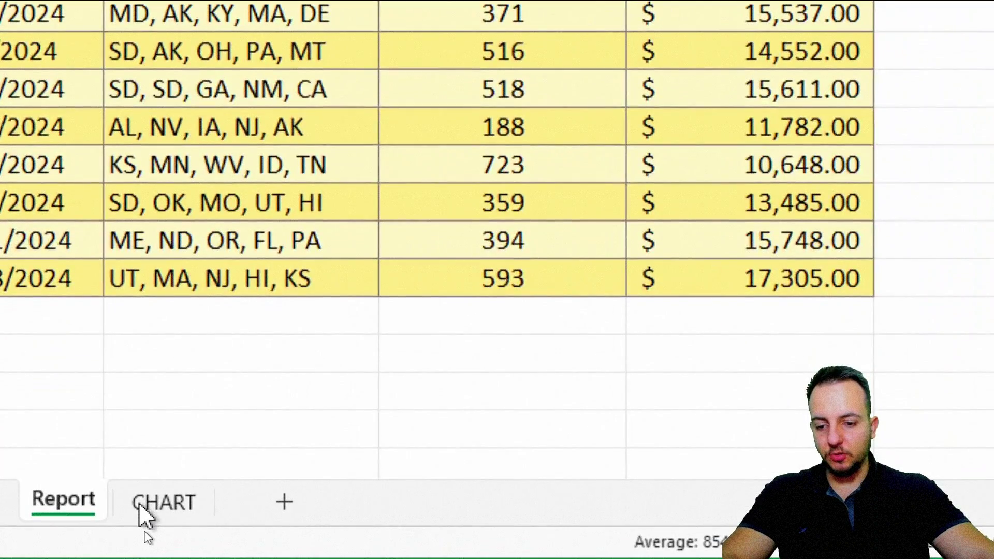
pyautogui.click(156, 531)
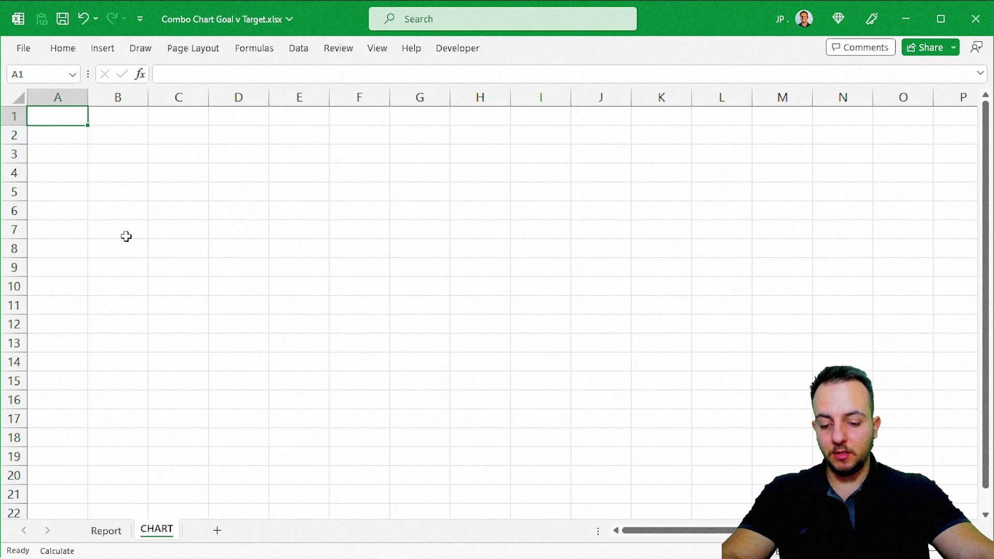
pyautogui.hotkey('ctrl', 'v')
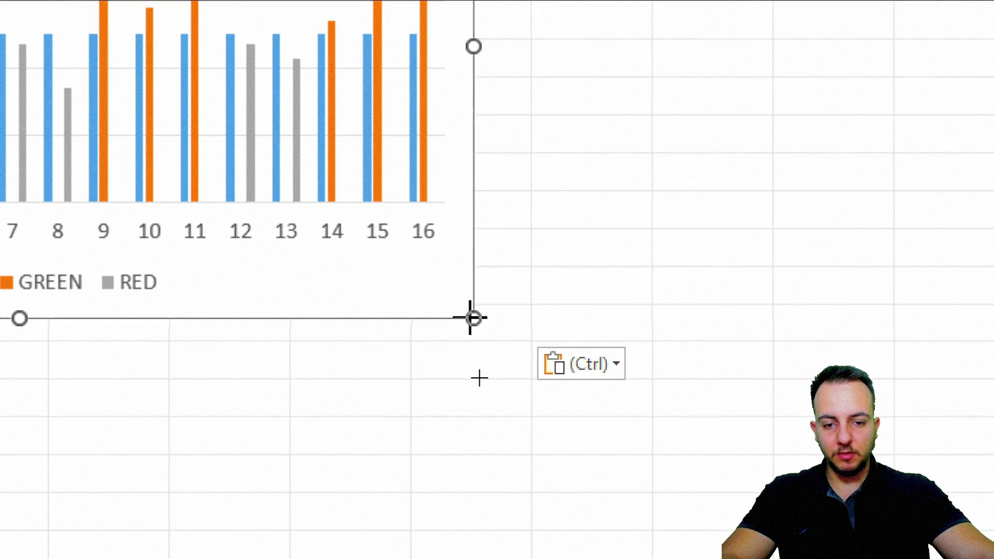
# Enlarge the chart and position it to span about columns A to L and rows 1 to 19
pyautogui.moveTo(473, 318); pyautogui.dragTo(883, 449)
pyautogui.moveTo(683, 443); pyautogui.dragTo(687, 444)
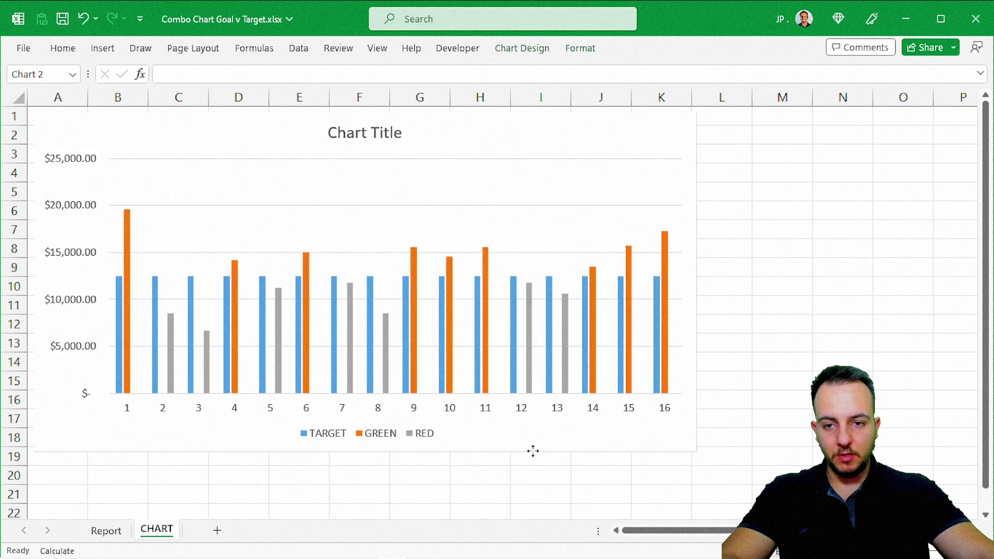
pyautogui.moveTo(532, 451); pyautogui.dragTo(548, 457)
pyautogui.click(834, 317)
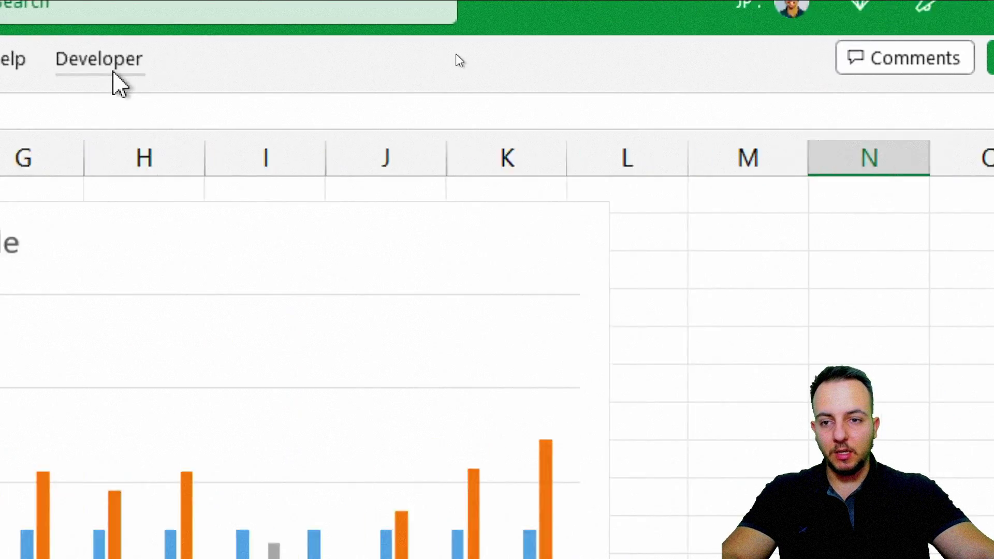
# Hide the gridlines on the CHART sheet and collapse the ribbon
pyautogui.click(451, 89)
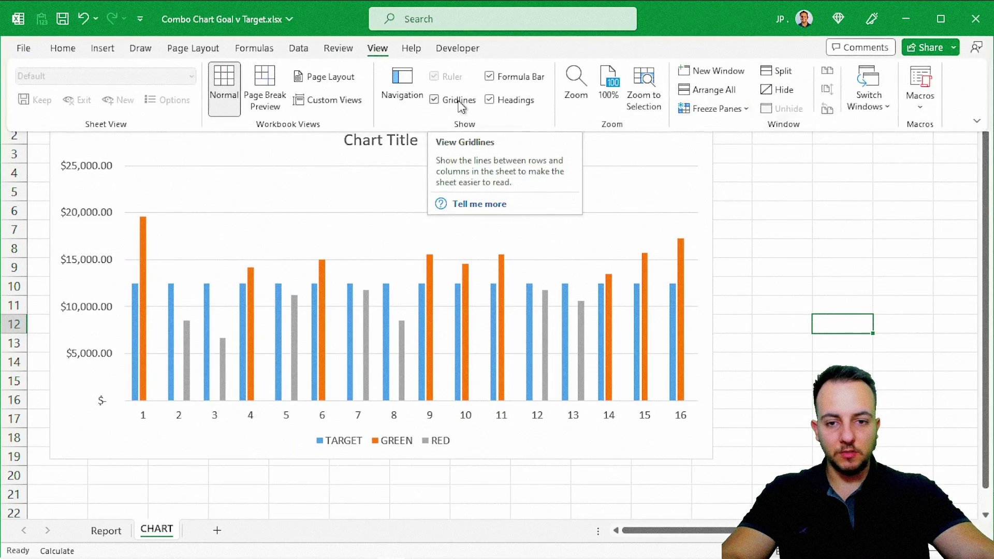
pyautogui.click(460, 100)
pyautogui.hotkey('ctrl', 'F1')
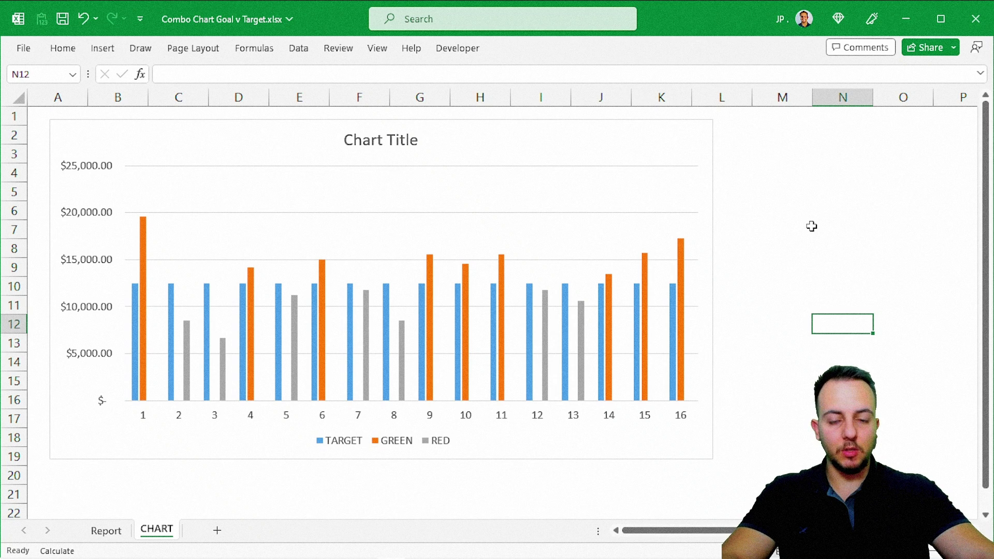
# Apply the first outer shadow preset to the whole chart as a shape effect
pyautogui.click(709, 151)
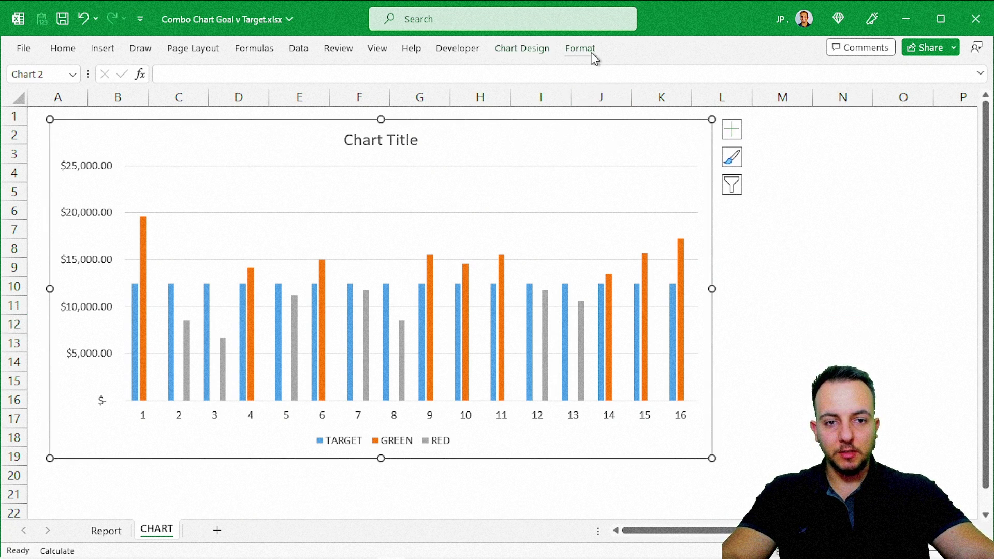
pyautogui.click(591, 51)
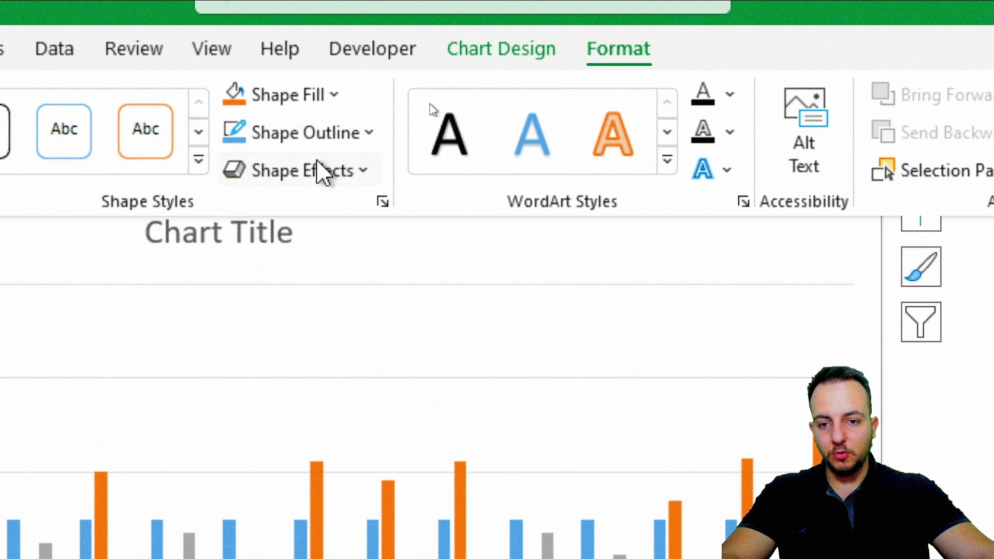
pyautogui.click(321, 173)
pyautogui.moveTo(336, 306)
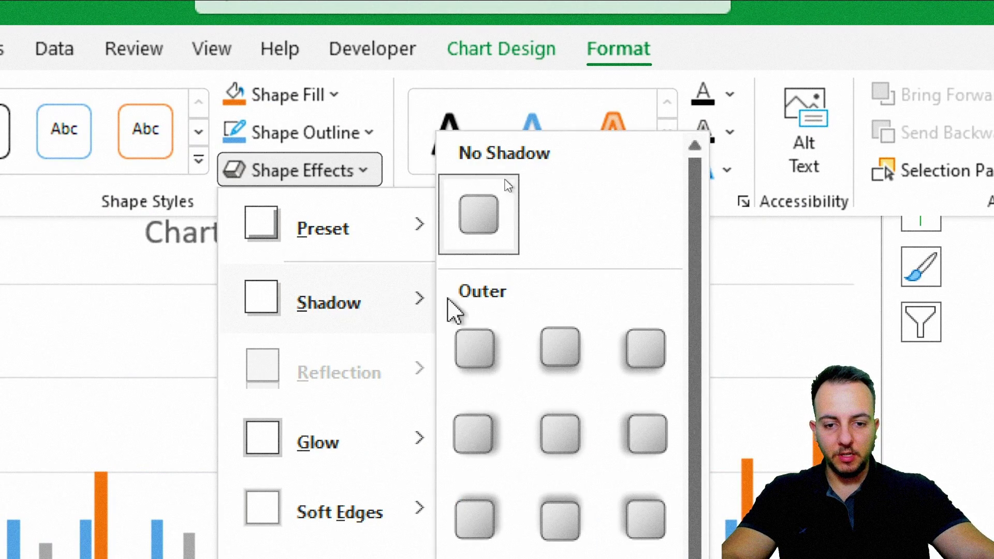
pyautogui.click(503, 359)
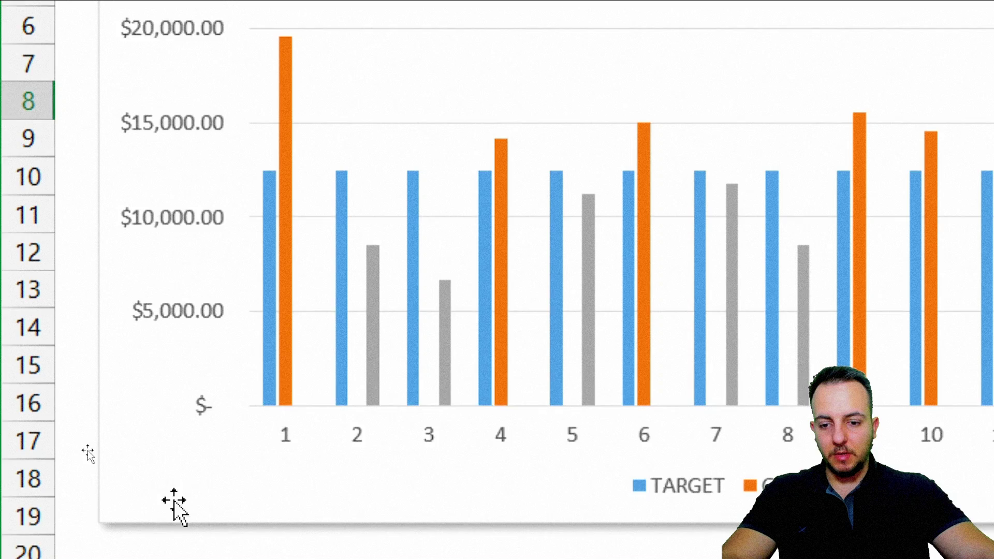
# Change the chart to a custom Combo type and set the TARGET series to Area
pyautogui.rightClick(325, 483)
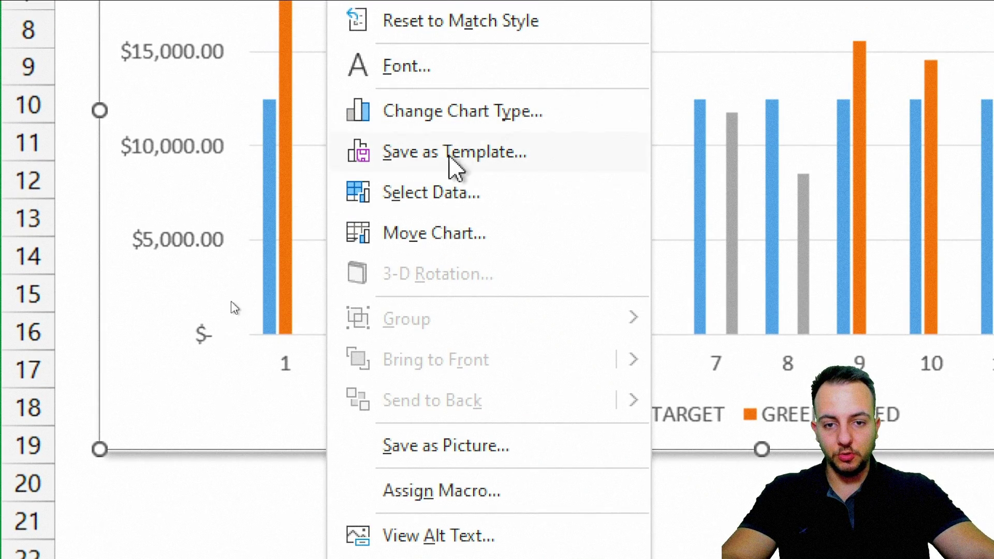
pyautogui.click(486, 119)
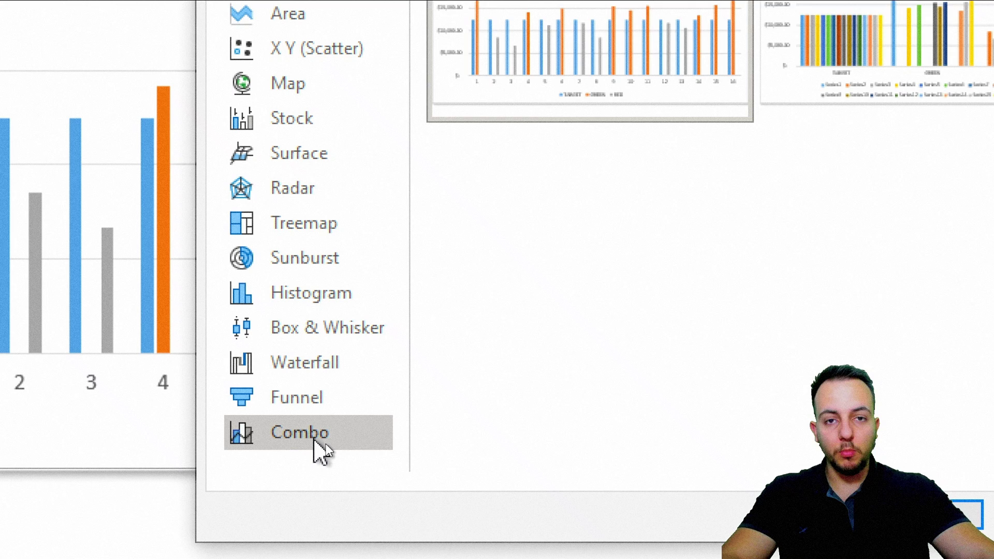
pyautogui.click(325, 443)
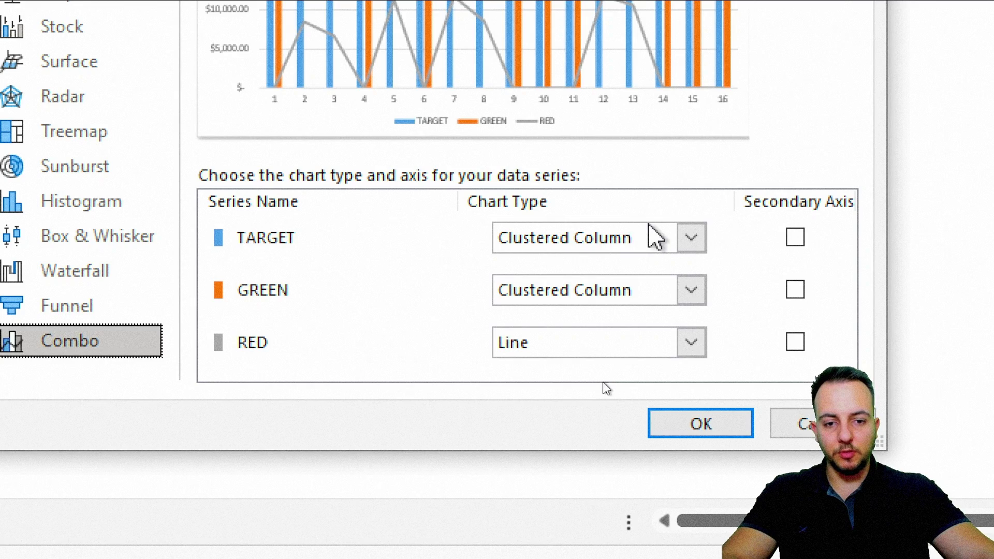
pyautogui.click(647, 237)
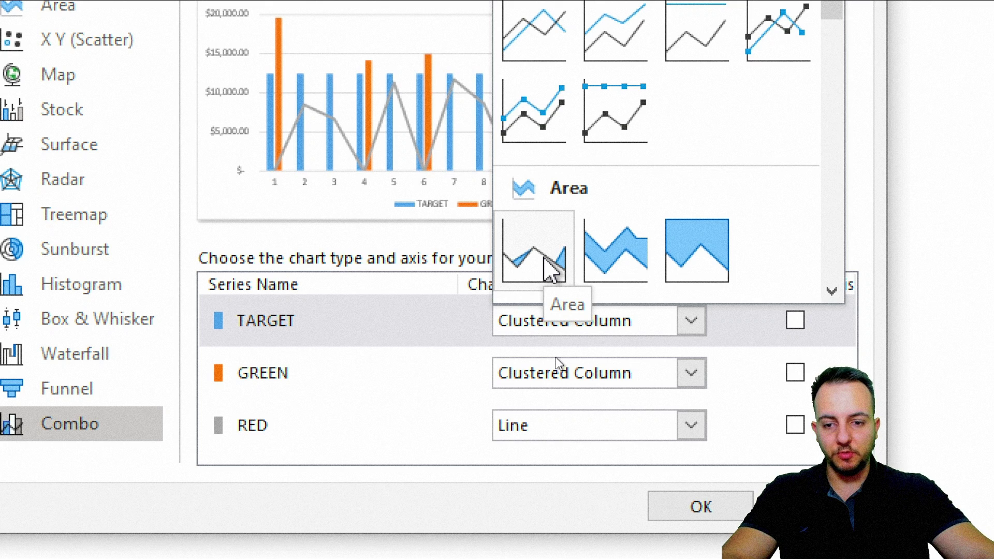
pyautogui.click(546, 261)
# Set both the GREEN and RED series to Clustered Column on the primary axis and apply the combo chart
pyautogui.click(273, 368)
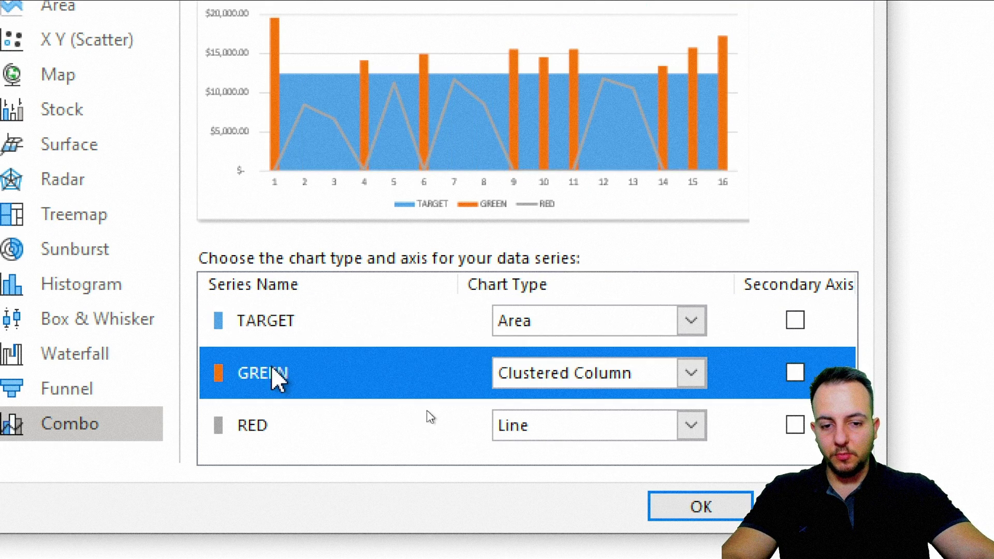
pyautogui.click(569, 383)
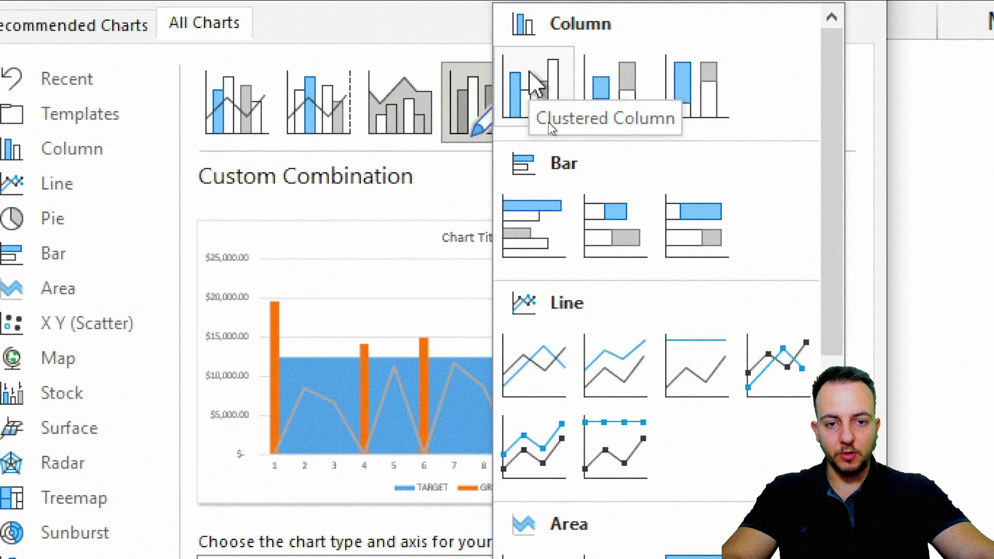
pyautogui.click(533, 83)
pyautogui.click(278, 428)
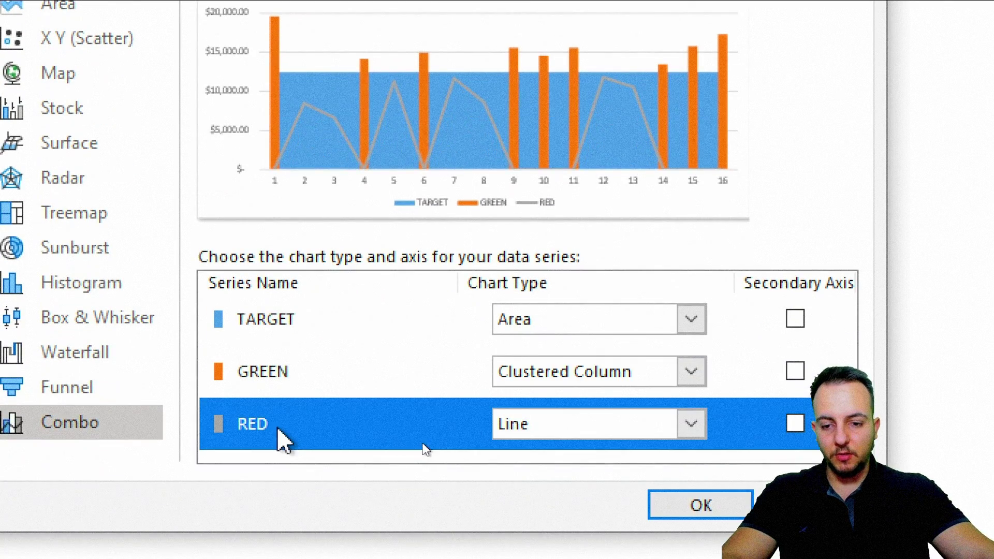
pyautogui.click(595, 427)
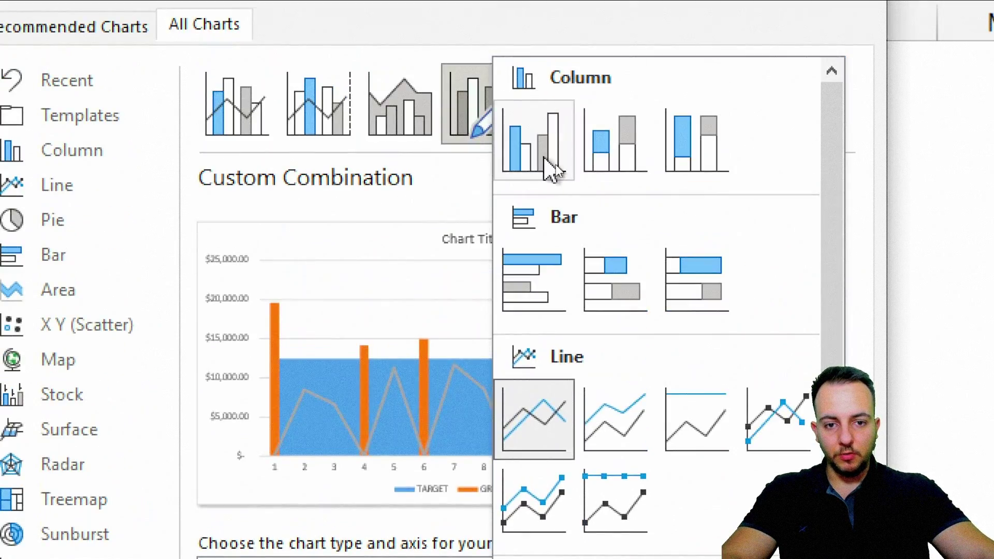
pyautogui.click(544, 158)
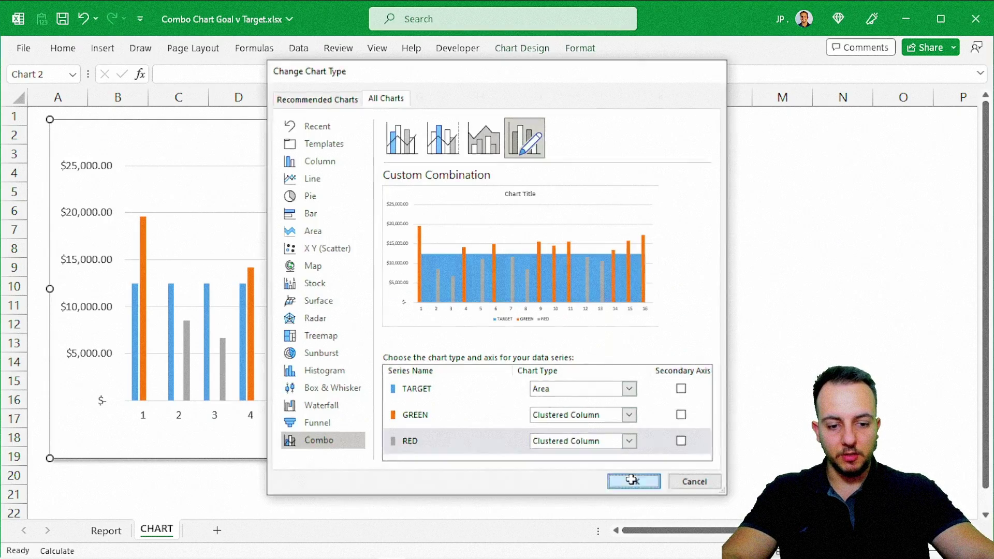
pyautogui.click(700, 450)
pyautogui.click(779, 380)
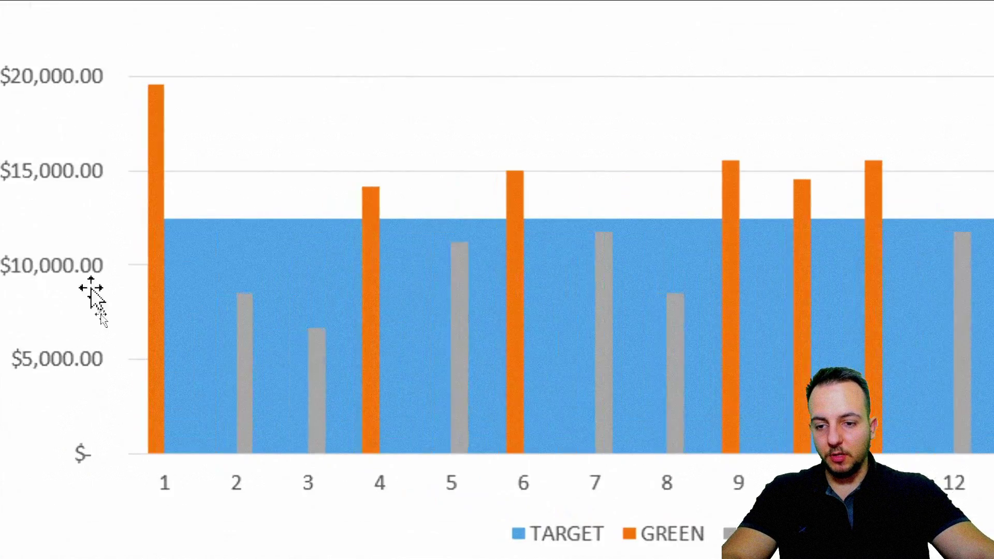
# Set the column series overlap to 100% and reduce the gap width to make the GREEN and RED columns wider
pyautogui.click(155, 252)
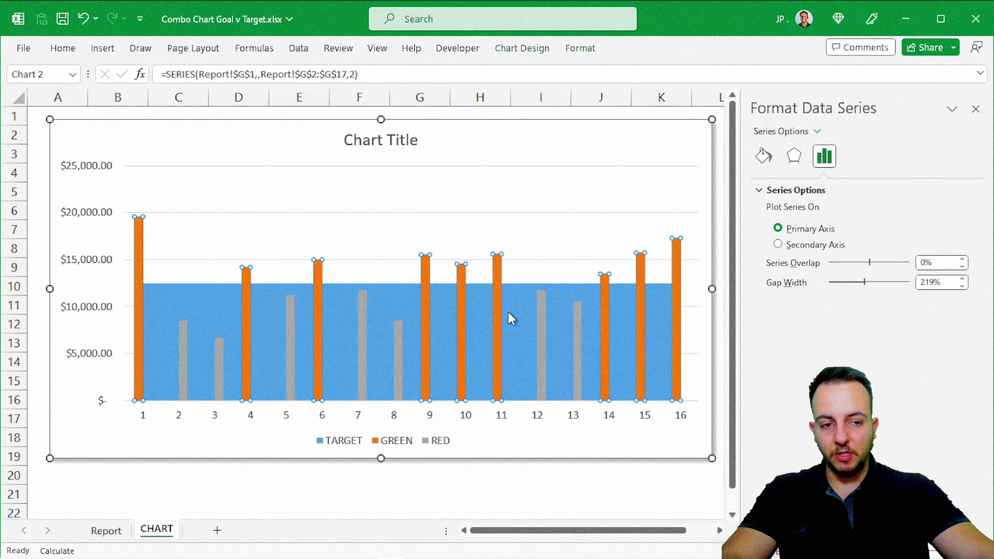
pyautogui.click(739, 130)
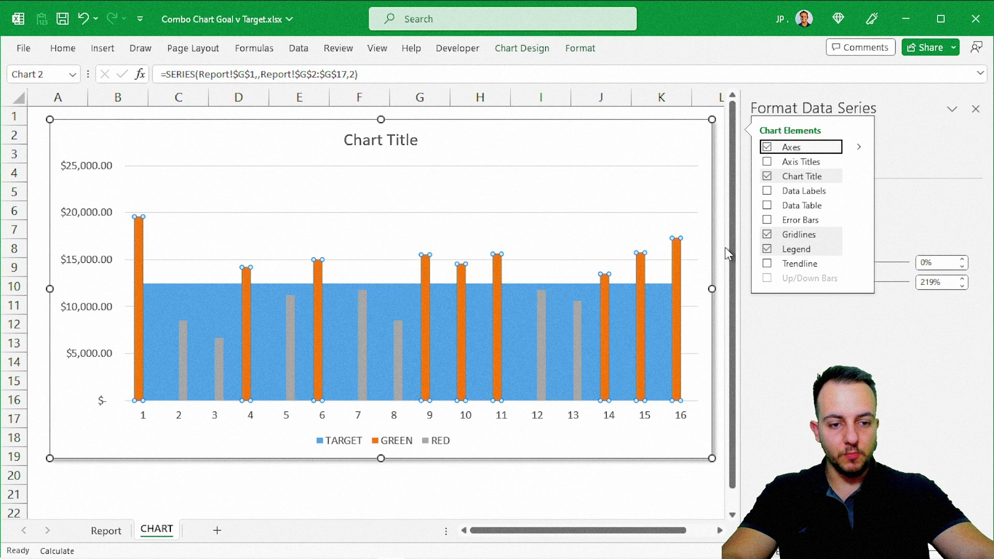
pyautogui.moveTo(727, 254); pyautogui.dragTo(697, 251)
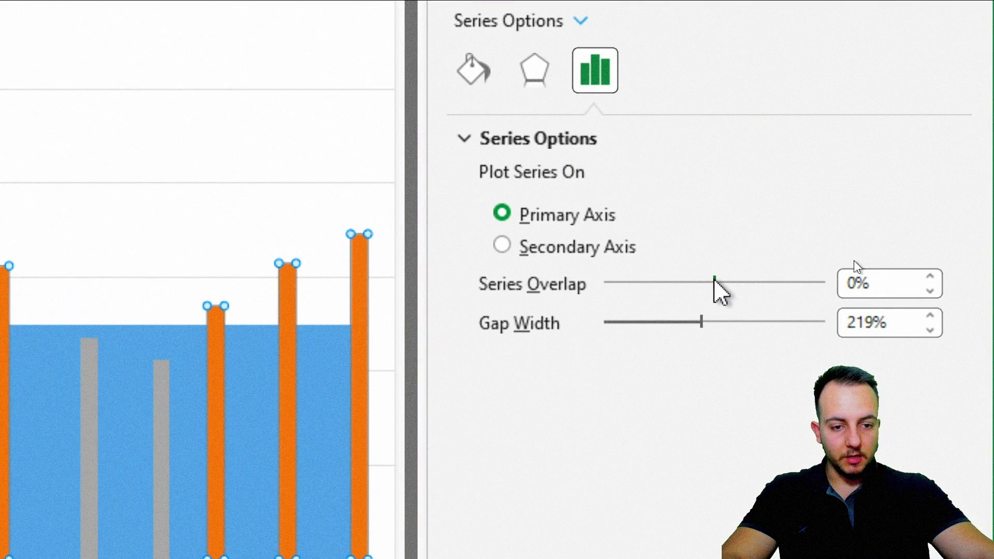
pyautogui.moveTo(715, 282); pyautogui.dragTo(916, 355)
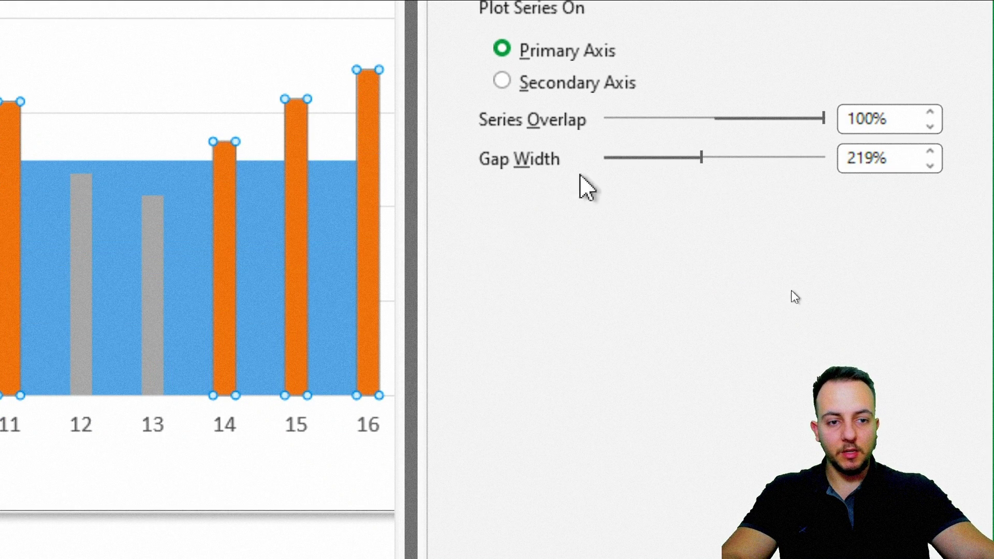
pyautogui.moveTo(701, 158); pyautogui.dragTo(647, 168)
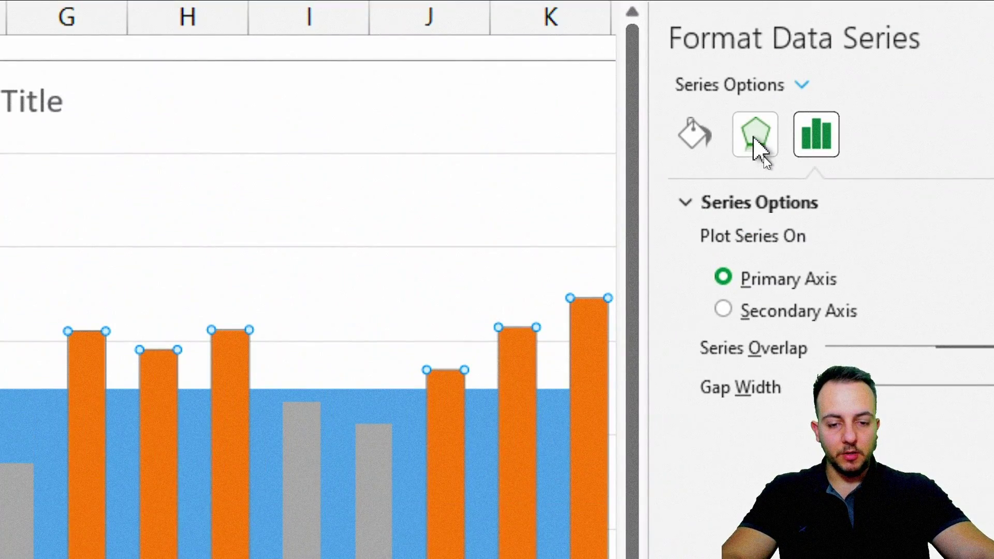
# Apply the first outer shadow preset to the GREEN columns and deselect the series
pyautogui.click(754, 139)
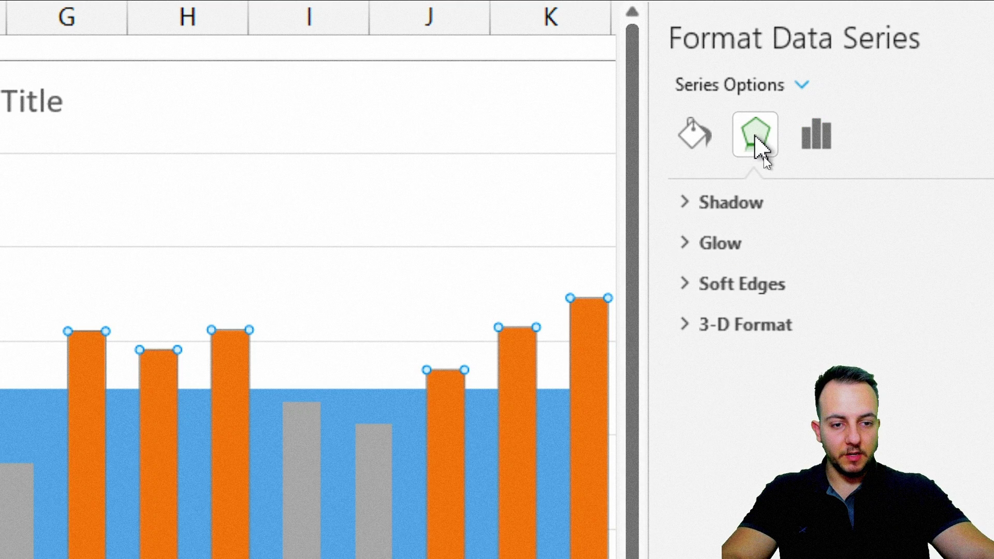
pyautogui.click(758, 204)
pyautogui.click(922, 65)
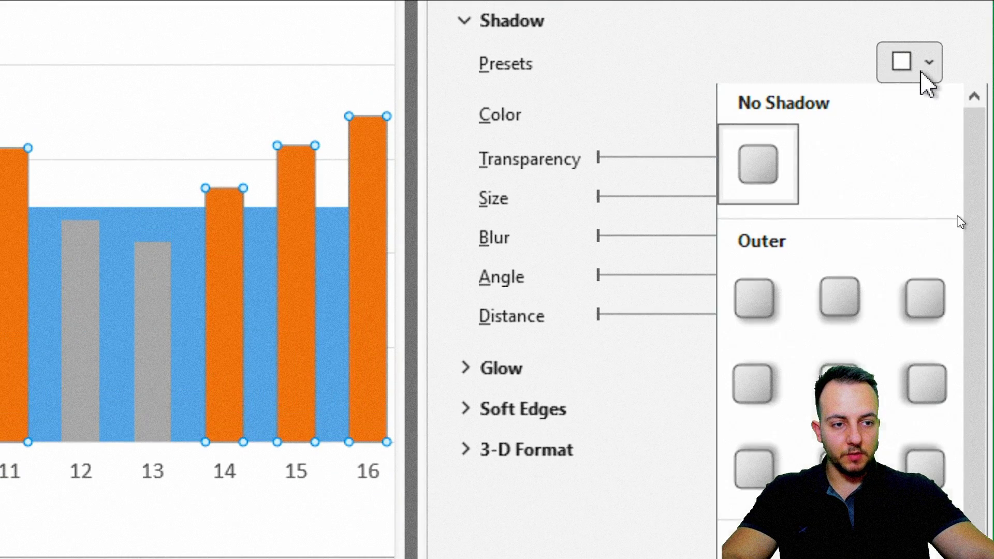
pyautogui.click(775, 275)
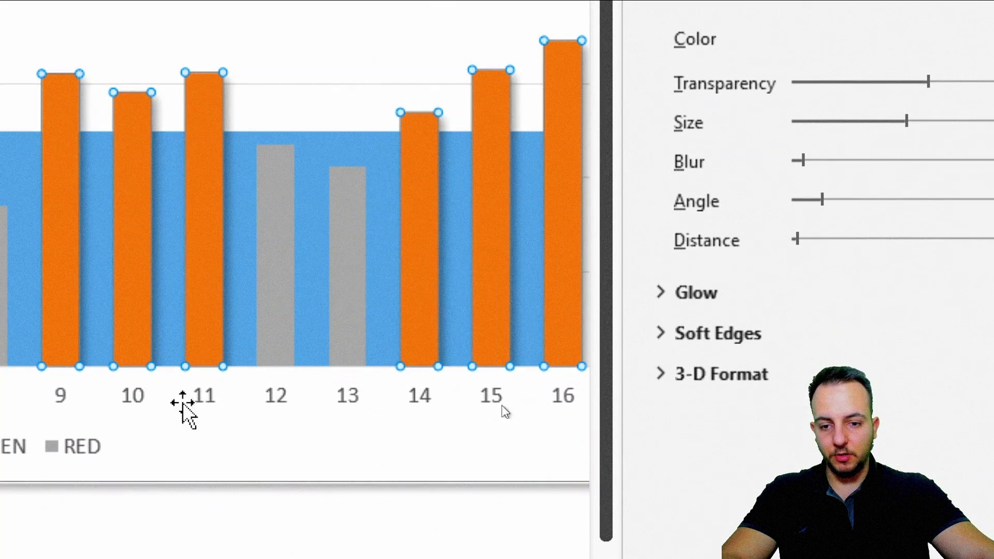
pyautogui.press('Escape')
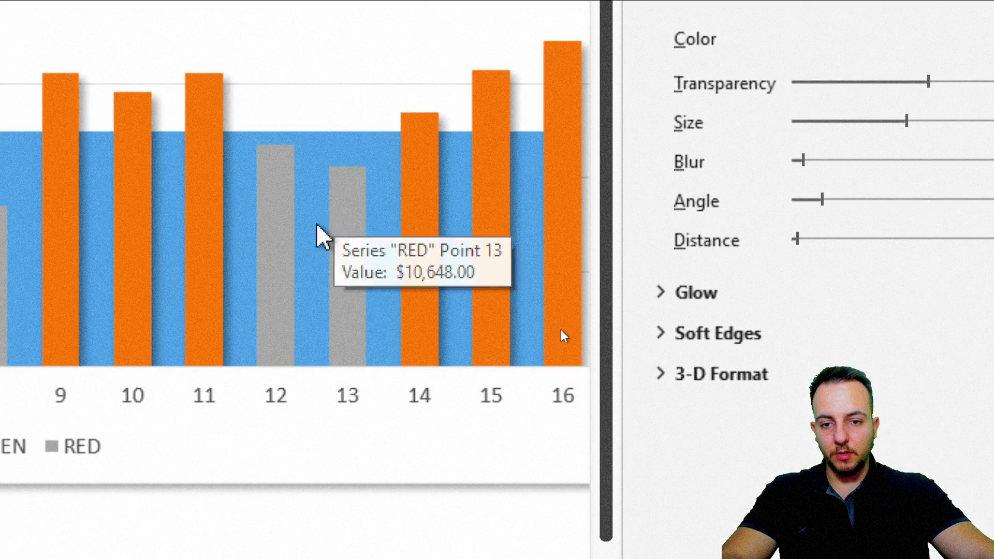
# Give the RED columns the same outer shadow preset as the GREEN columns
pyautogui.click(348, 223)
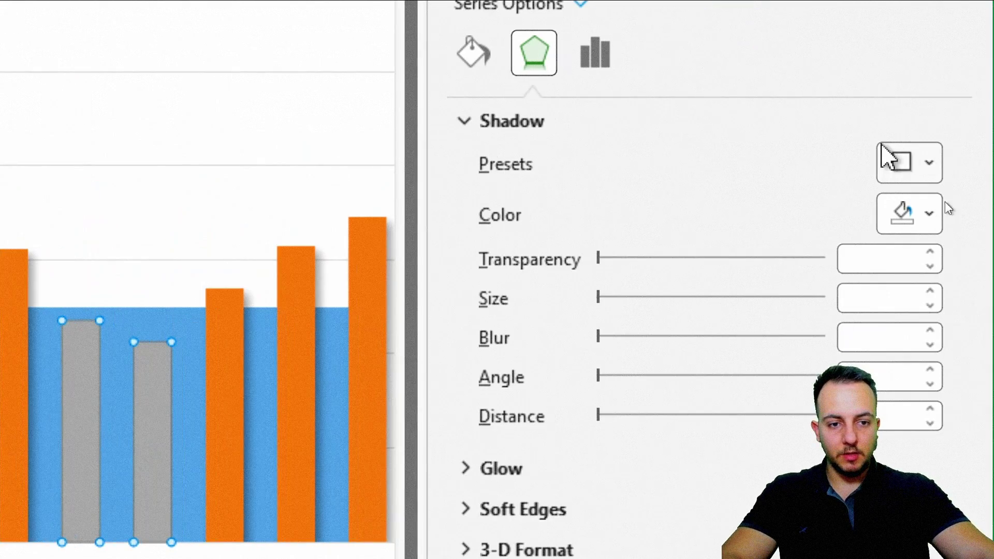
pyautogui.click(927, 161)
pyautogui.click(777, 396)
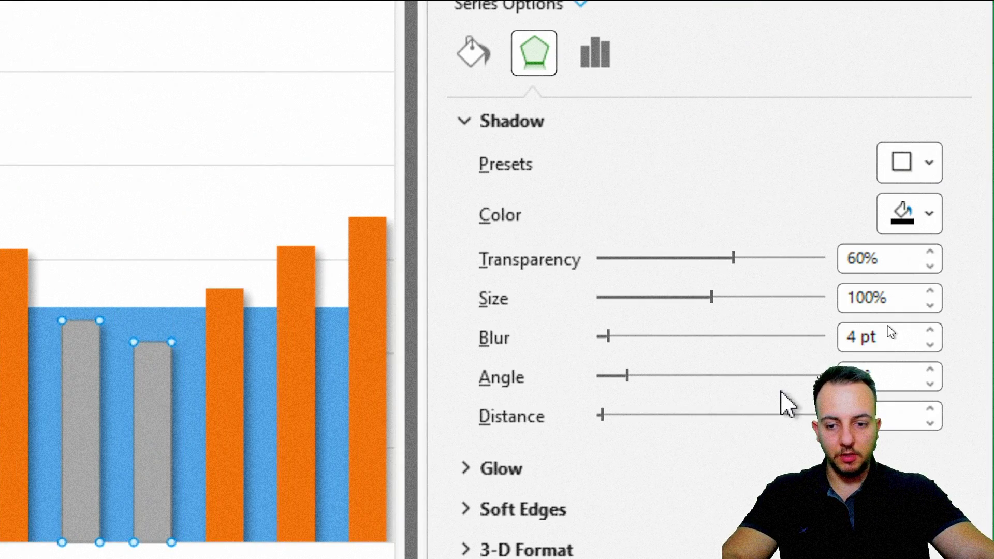
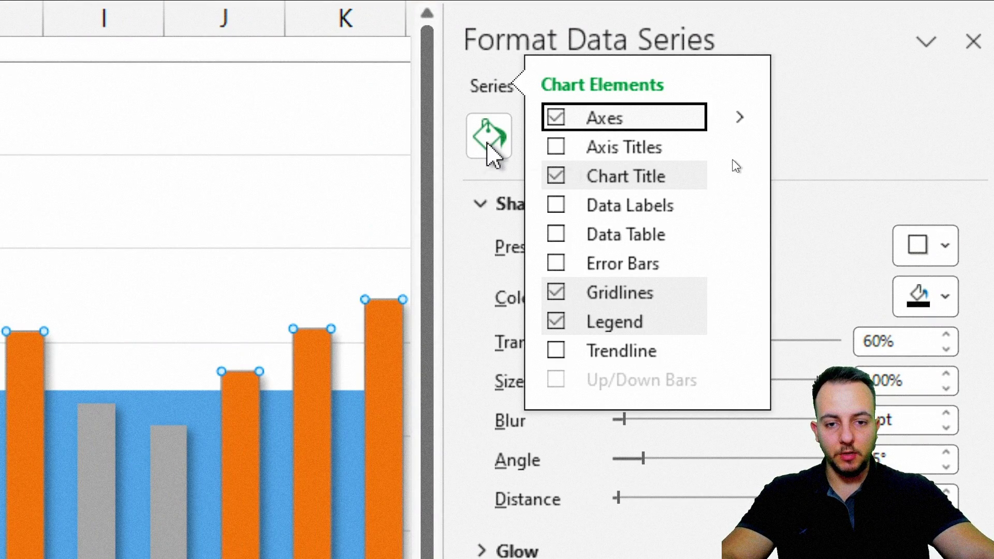
# Fill the GREEN columns with a solid soft green from the recent colors
pyautogui.click(489, 147)
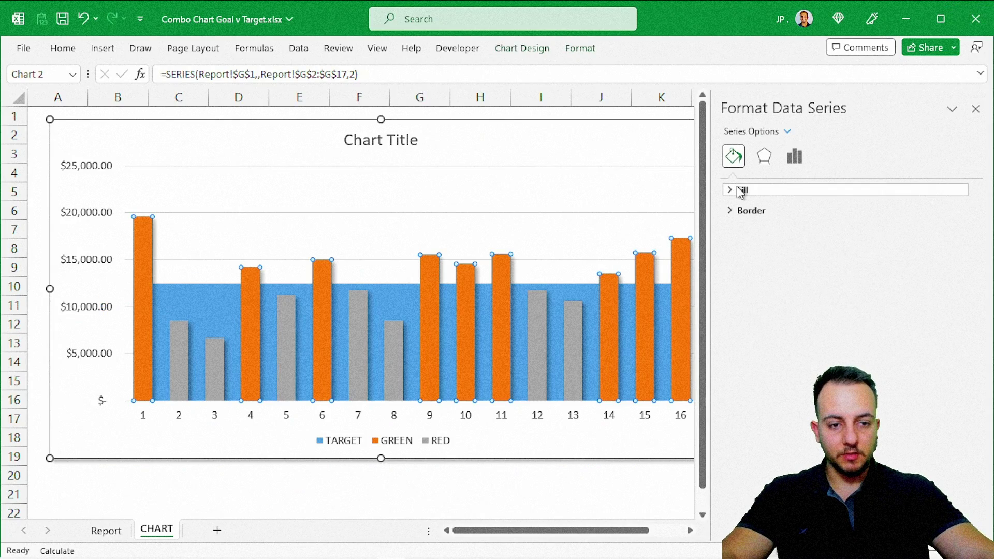
pyautogui.click(741, 193)
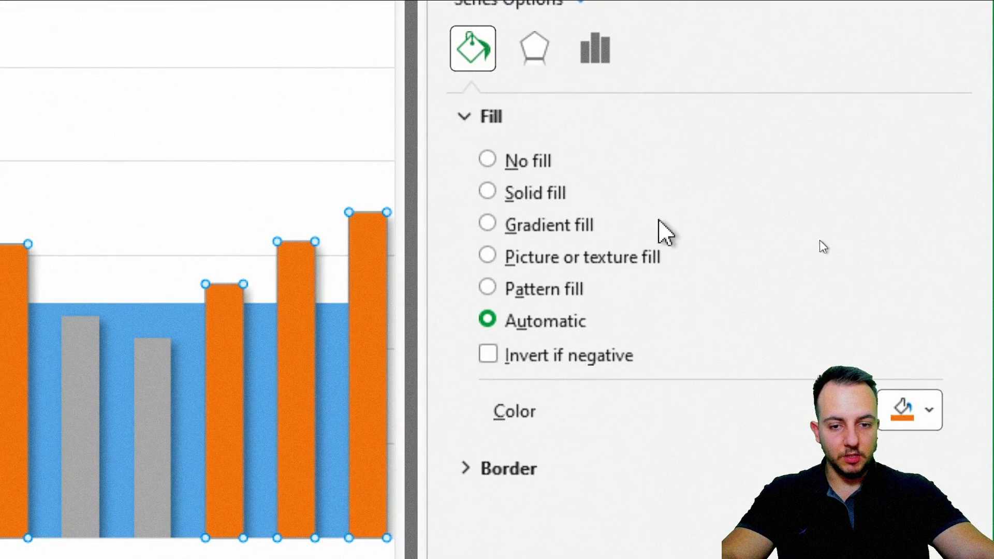
pyautogui.click(509, 226)
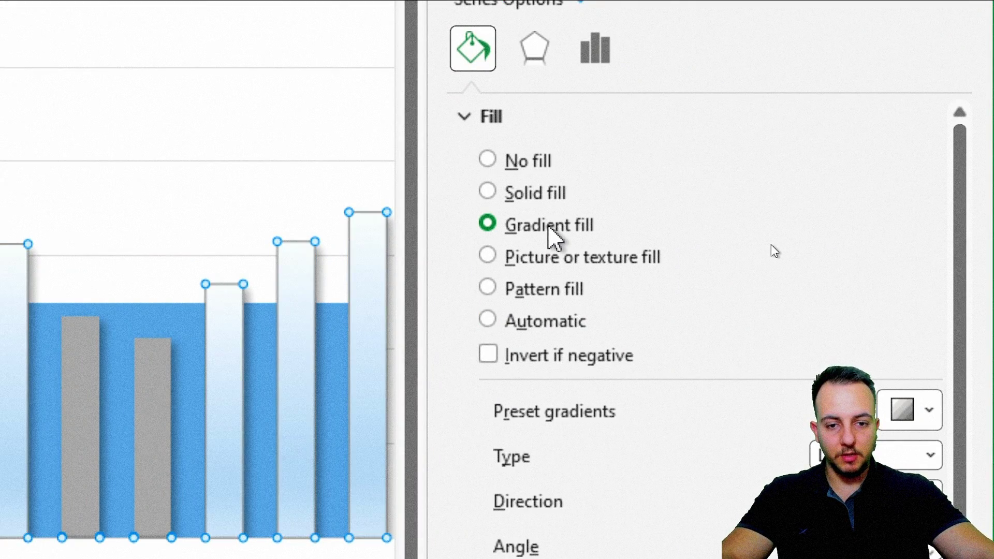
pyautogui.click(551, 193)
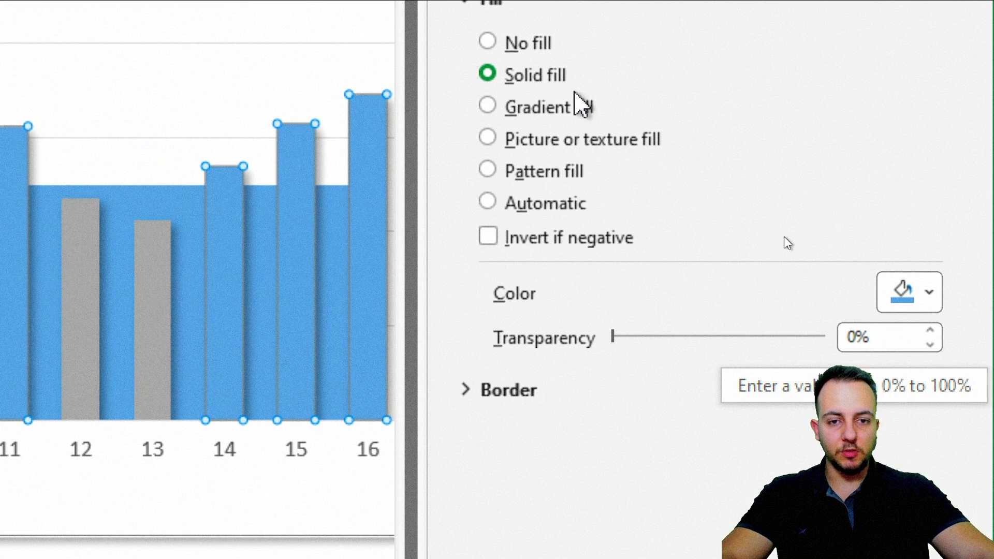
pyautogui.click(926, 292)
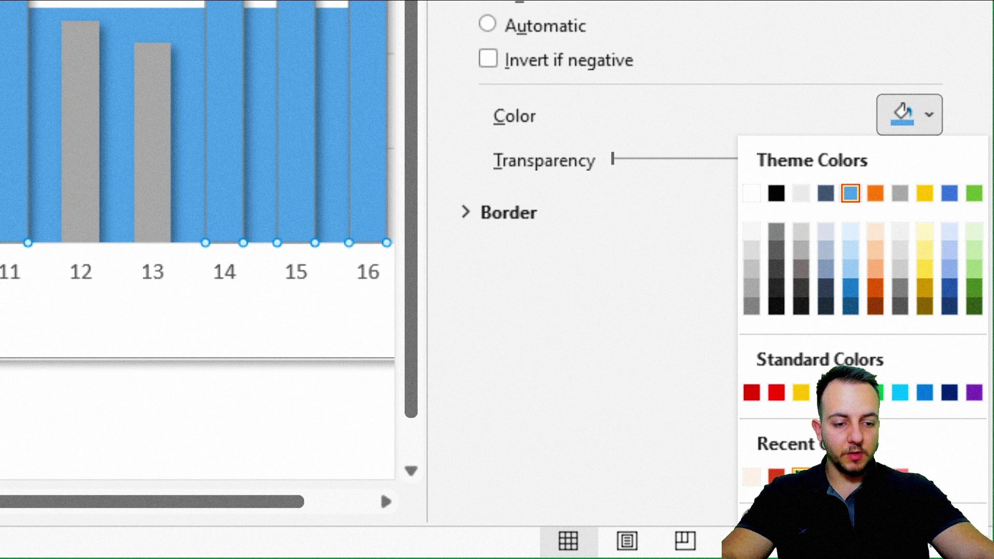
pyautogui.click(825, 475)
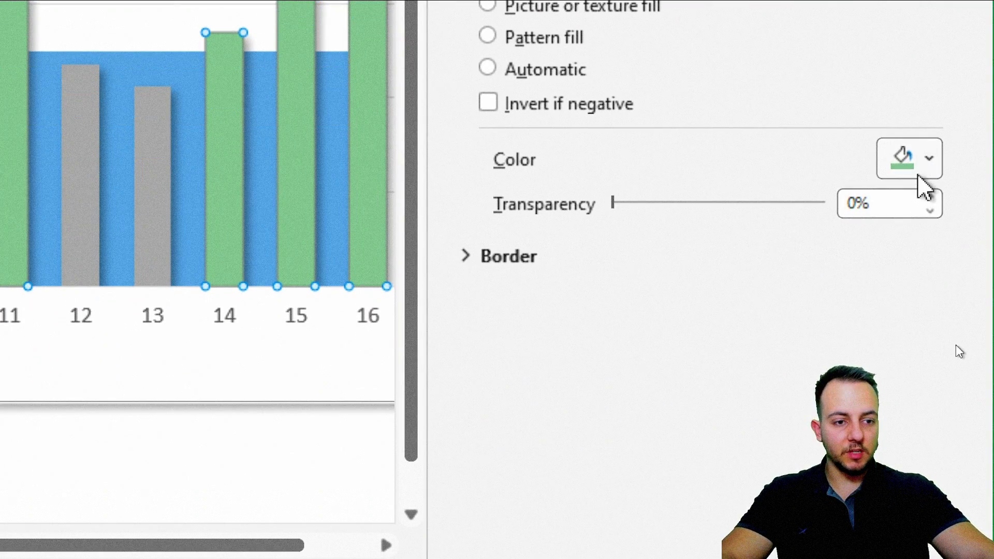
# Examine the GREEN columns' fill in the standard and custom color definitions, including its RGB and hex values
pyautogui.click(919, 174)
pyautogui.press('Escape')
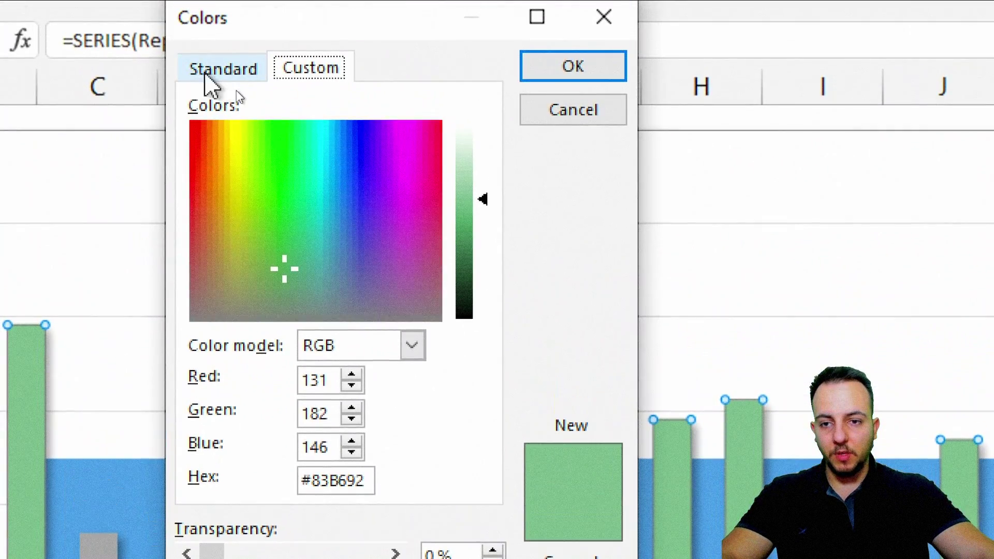
pyautogui.click(222, 75)
pyautogui.click(282, 70)
pyautogui.click(248, 73)
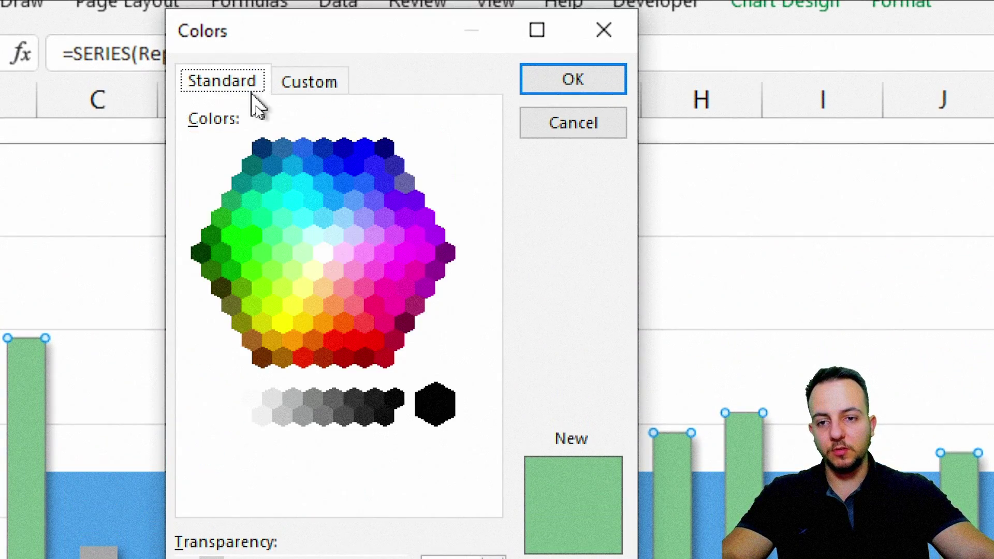
pyautogui.click(331, 91)
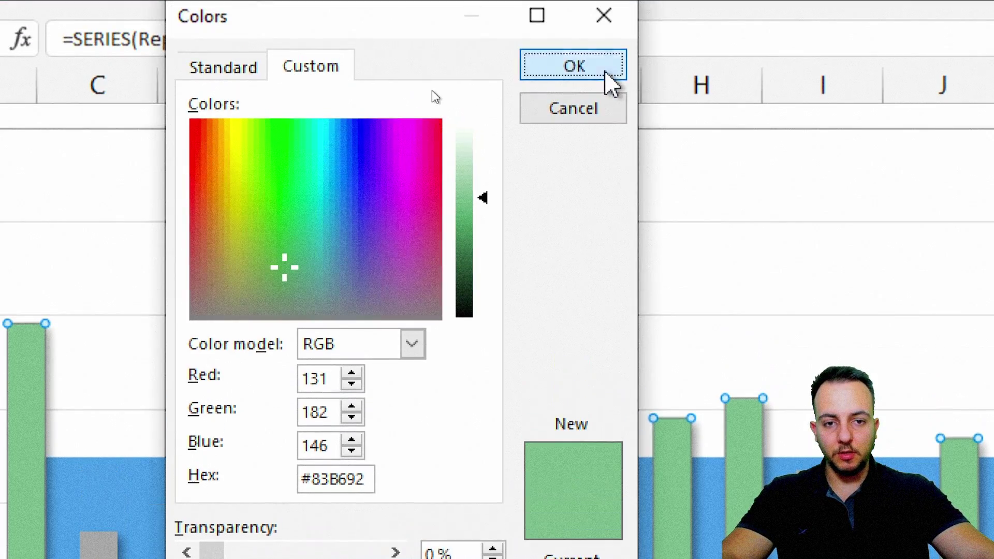
pyautogui.click(603, 7)
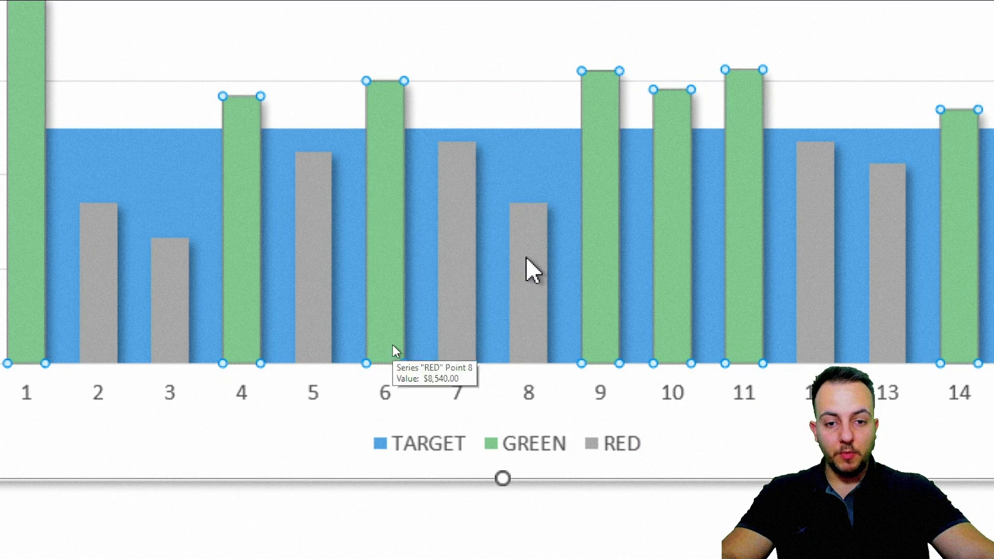
# Fill the RED columns with solid red (RGB 194, 69, 45) and check its custom color definition
pyautogui.click(538, 266)
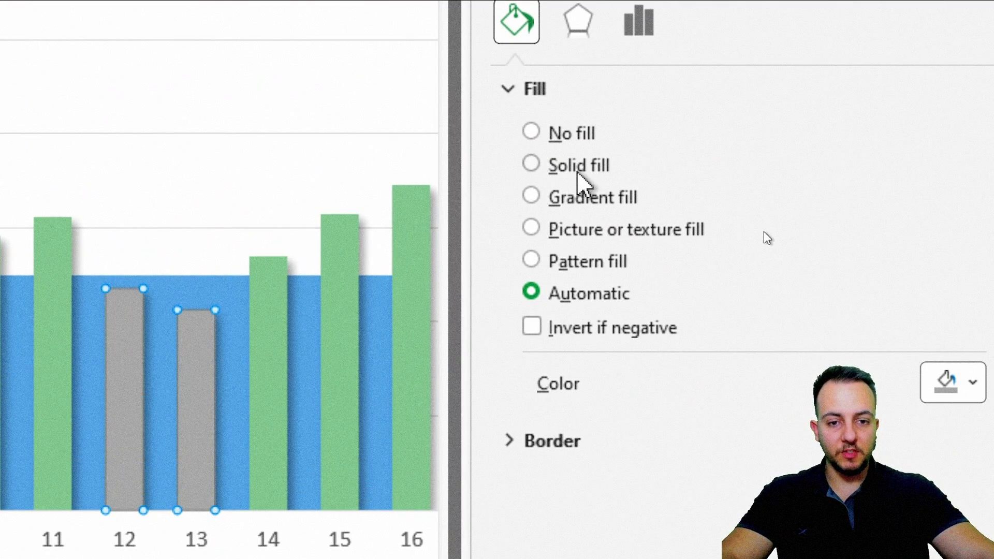
pyautogui.click(578, 173)
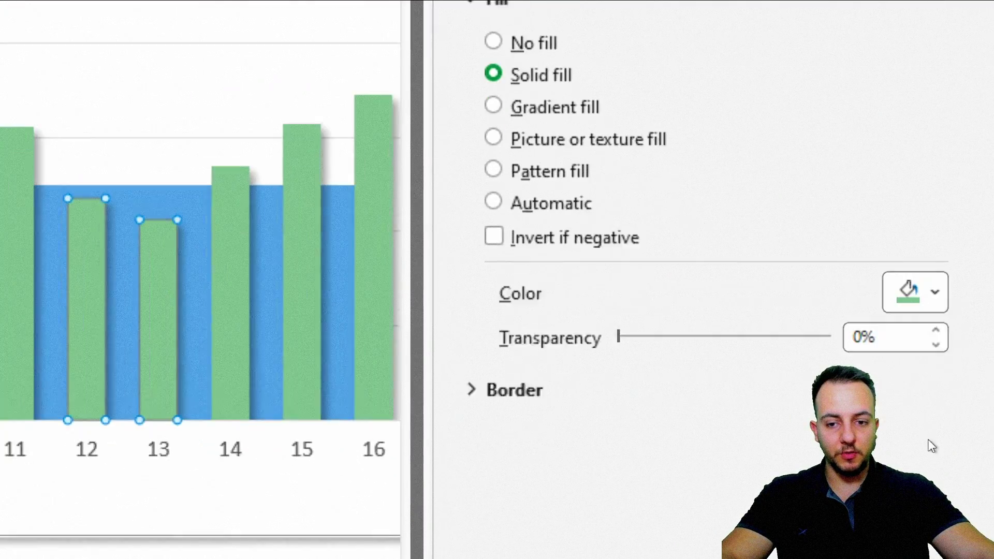
pyautogui.click(921, 179)
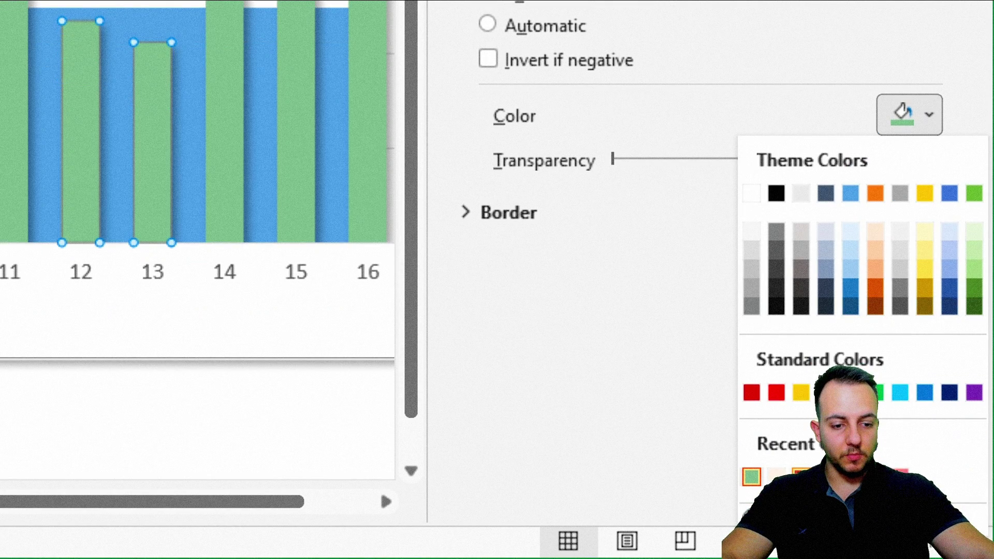
pyautogui.click(775, 391)
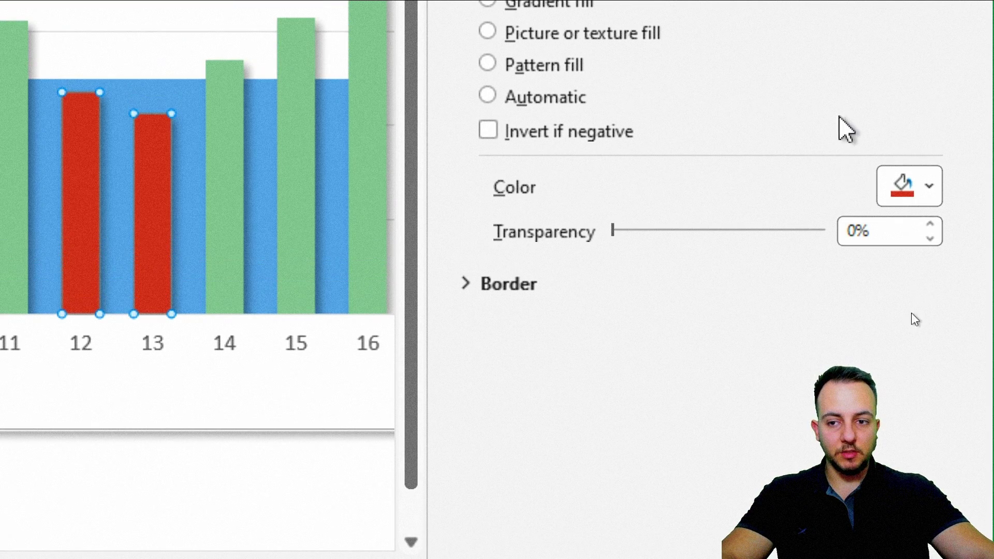
pyautogui.click(918, 201)
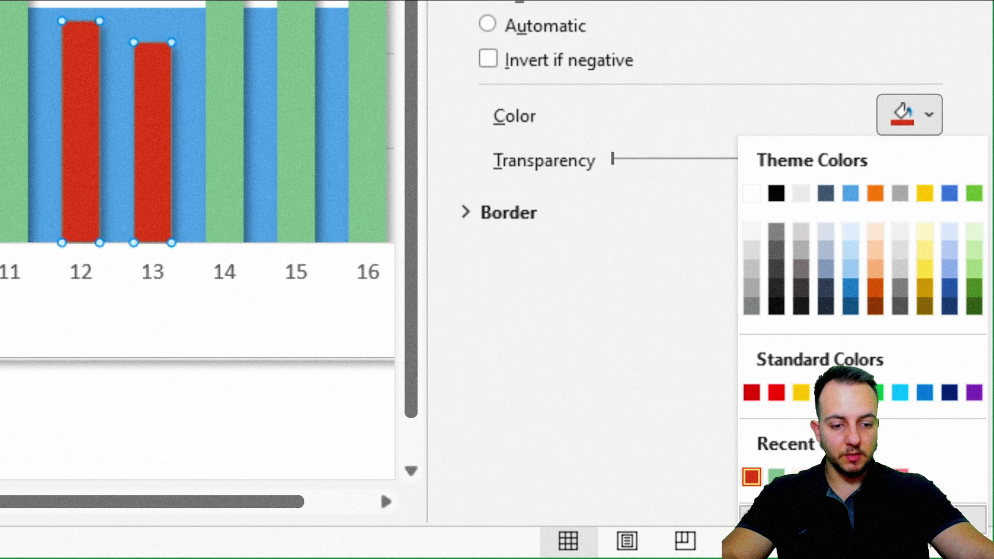
pyautogui.click(776, 517)
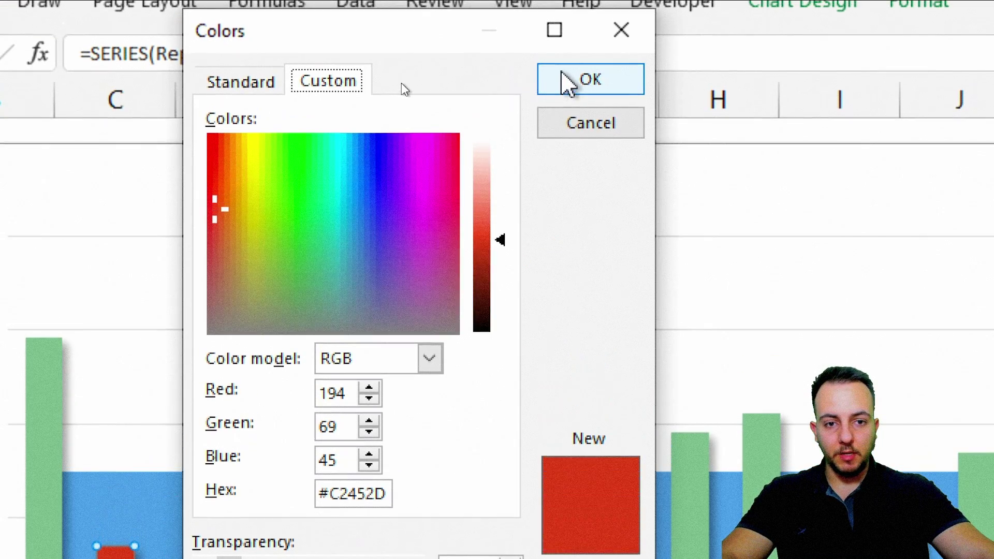
pyautogui.click(565, 75)
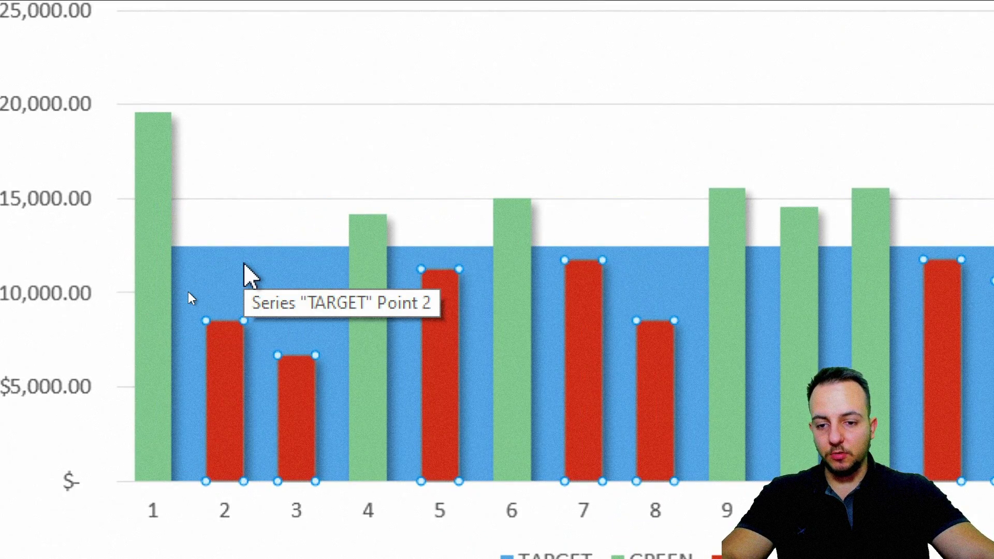
# Fill the TARGET area with solid light cream (#FEEFE5) from the recent colors, check its custom definition, and close the series formatting
pyautogui.click(245, 265)
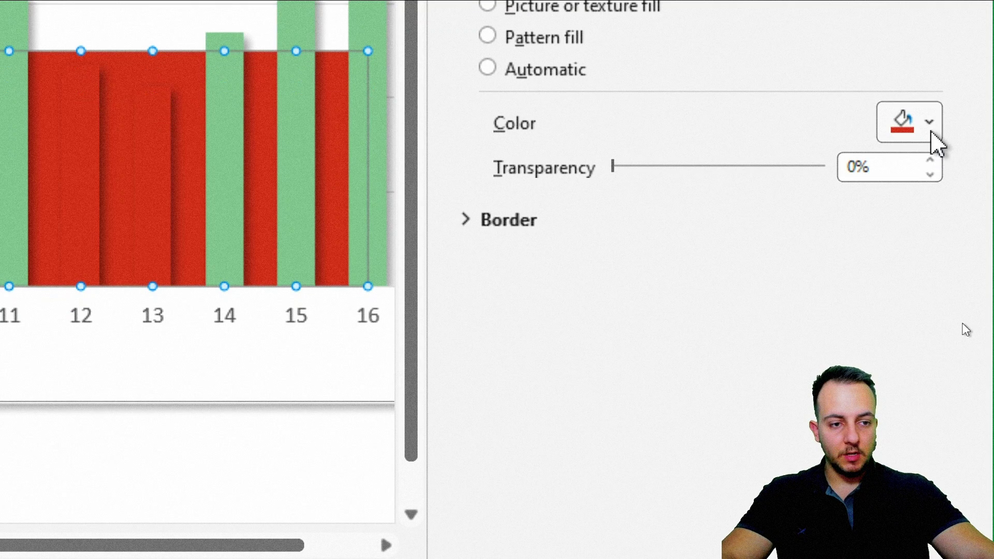
pyautogui.click(929, 430)
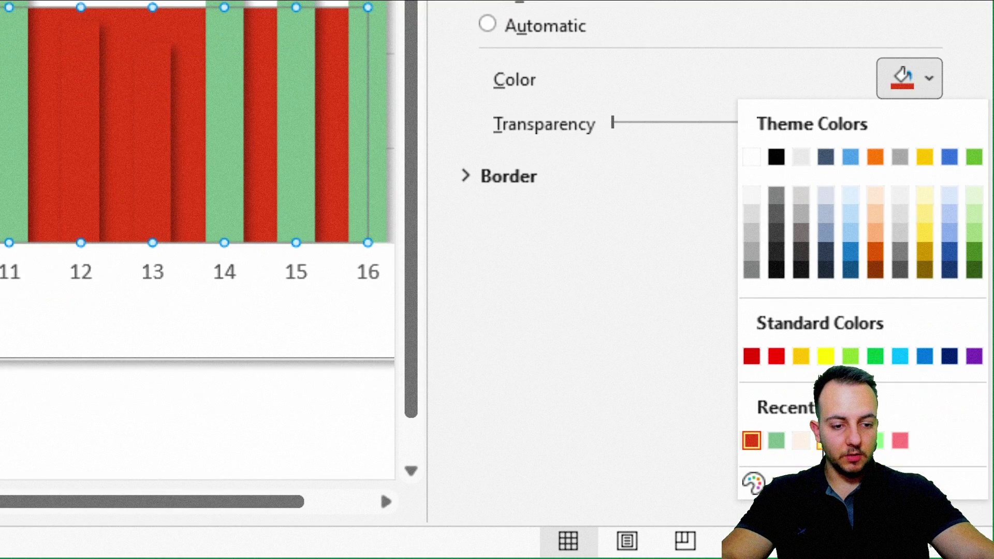
pyautogui.click(800, 441)
pyautogui.click(929, 78)
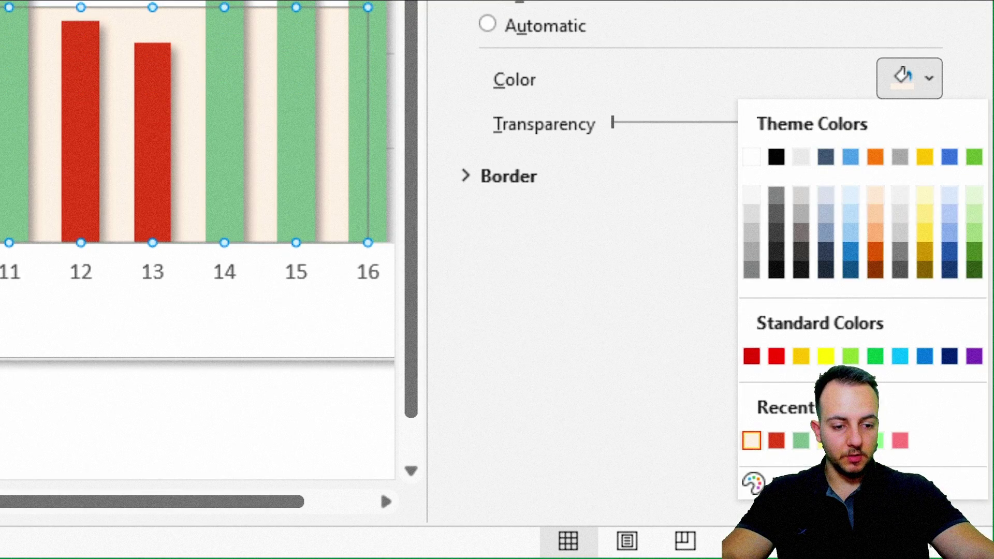
pyautogui.click(776, 483)
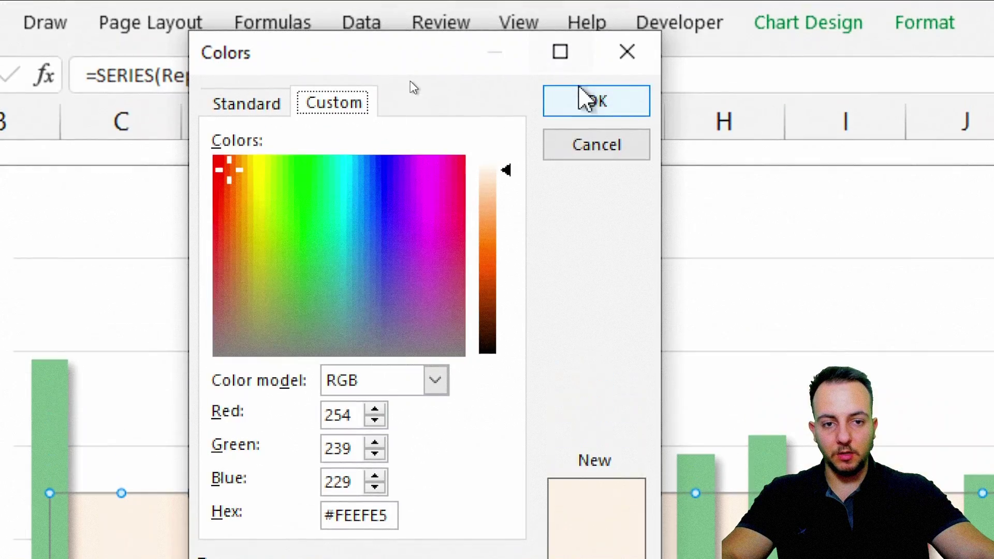
pyautogui.click(596, 4)
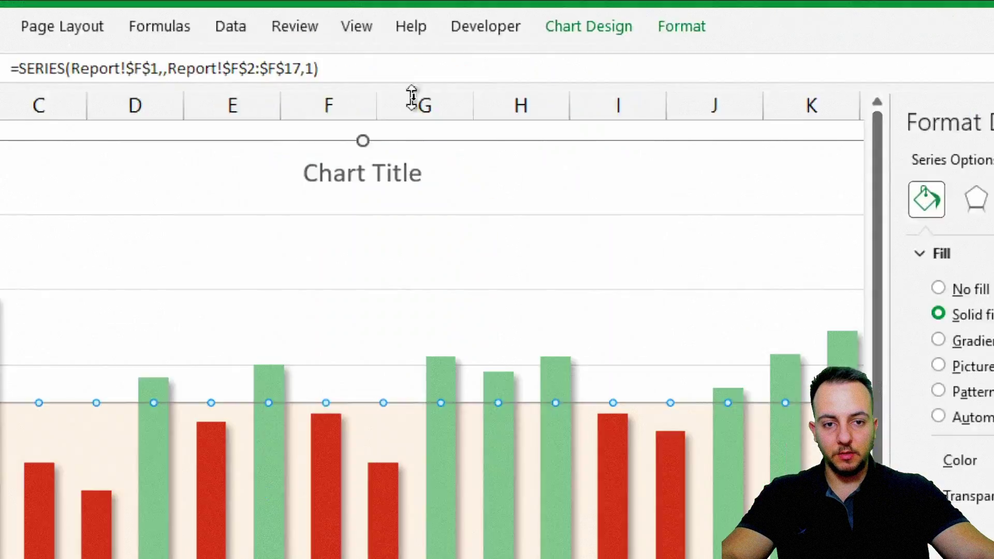
pyautogui.click(970, 116)
pyautogui.click(779, 473)
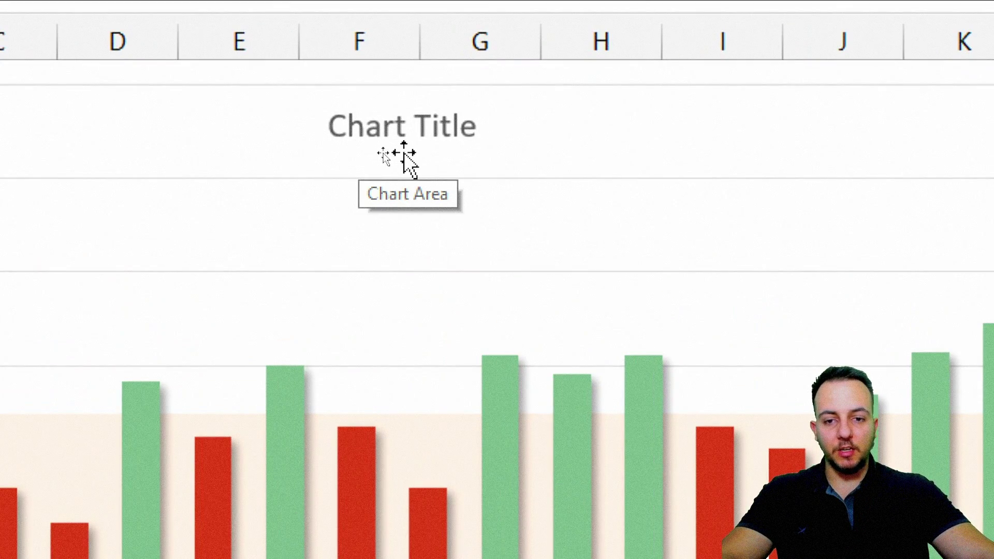
# Replace the chart title with "TARGET vs ACTUAL CHART" and deselect the chart
pyautogui.click(369, 119)
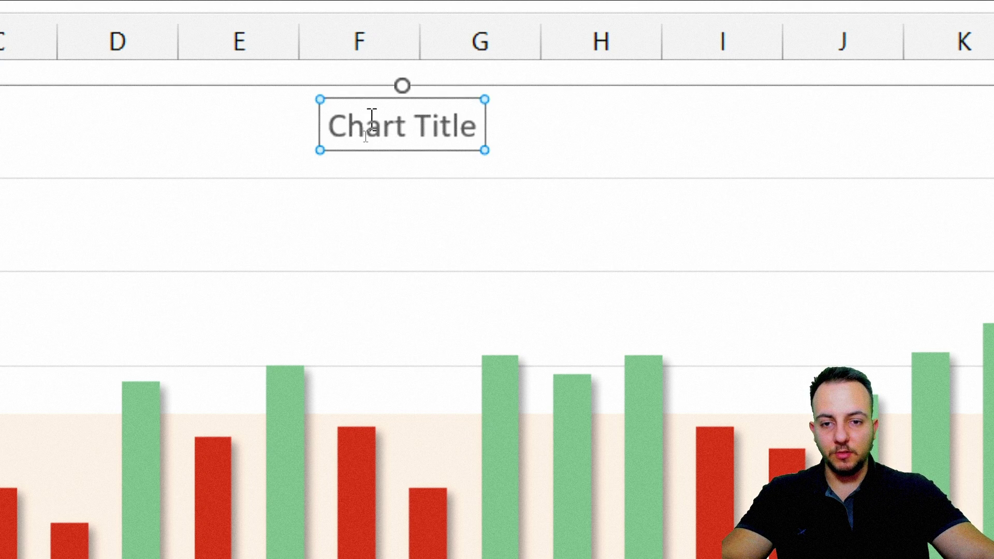
pyautogui.tripleClick(355, 136)
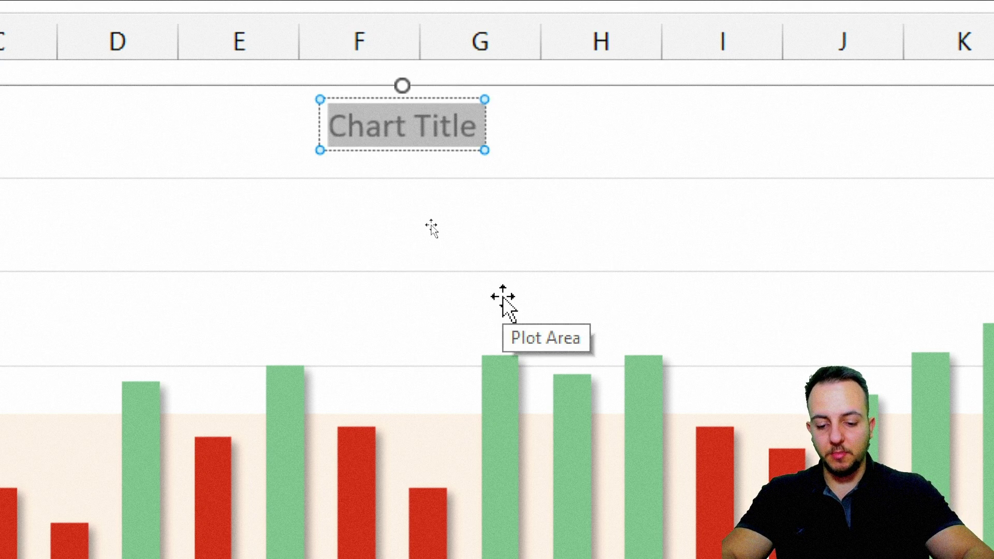
pyautogui.write('TARGET vs')
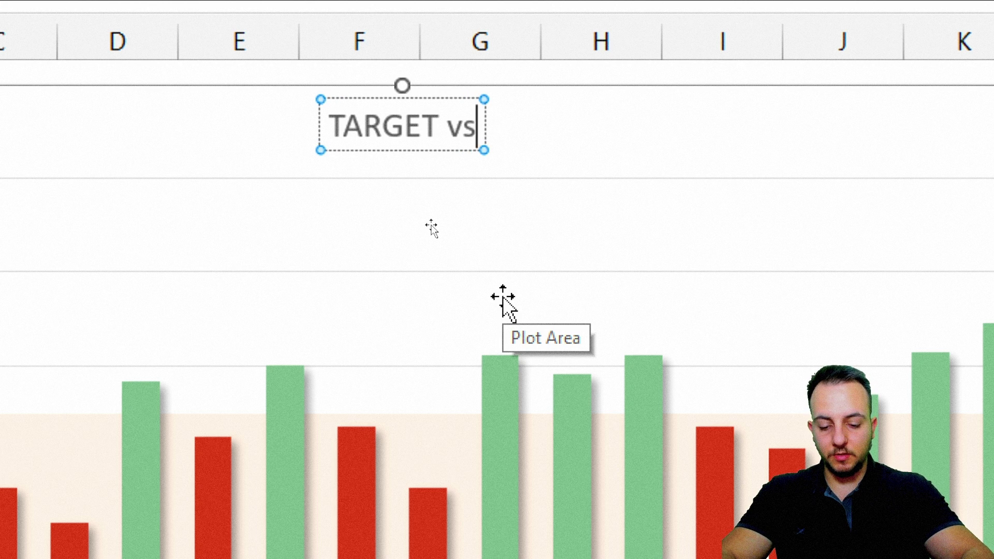
pyautogui.write(' ACTUAL CHART')
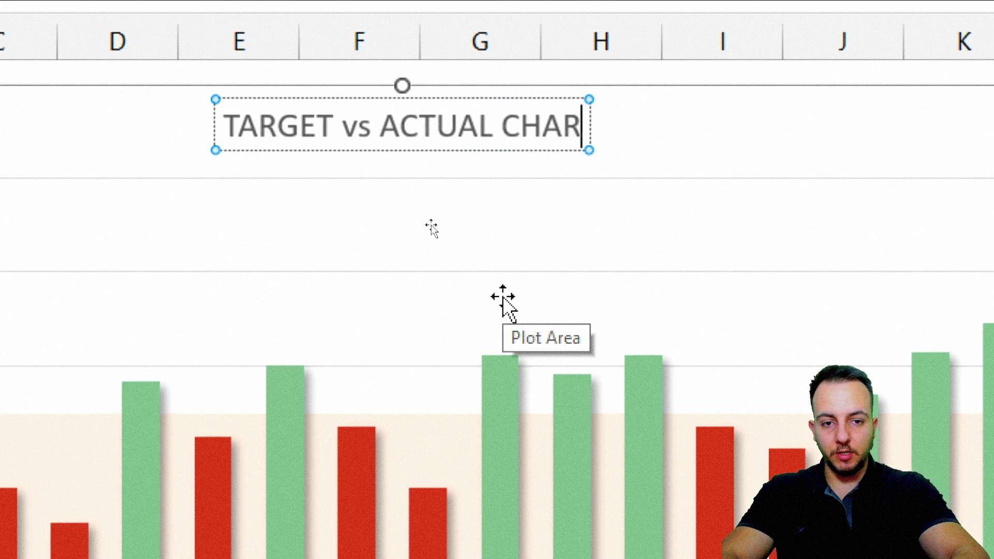
pyautogui.press('Escape')
pyautogui.press('Escape')
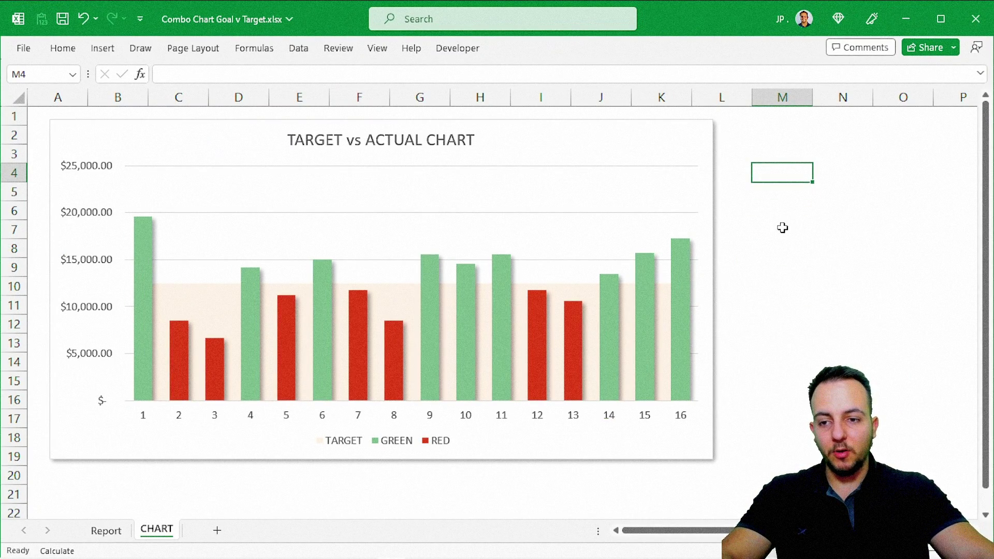